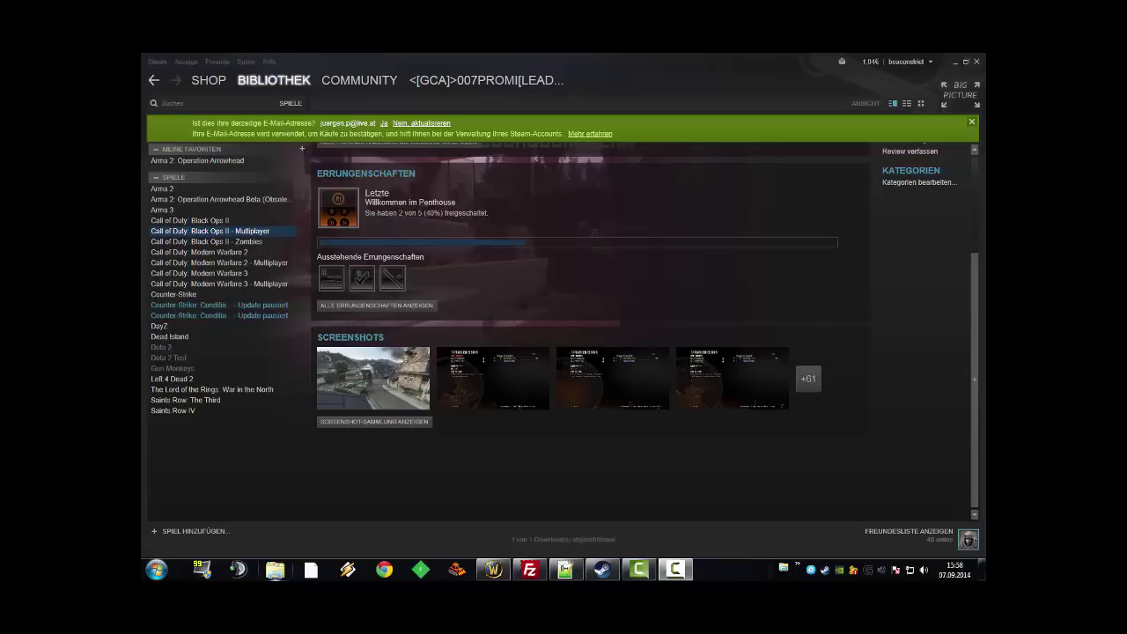
# Step: Compare the Alte Festplatte (F:) and WoW Festplatte (G:) drives in File Explorer, looking inside the F: drive
pyautogui.click(275, 569)
pyautogui.click(209, 289)
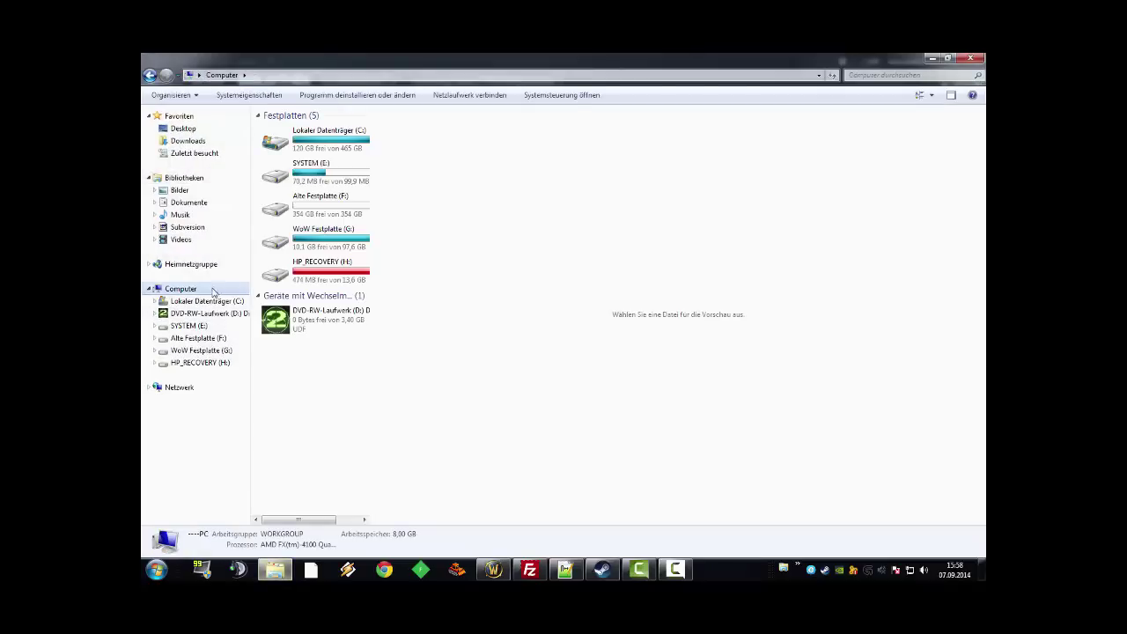
pyautogui.click(319, 206)
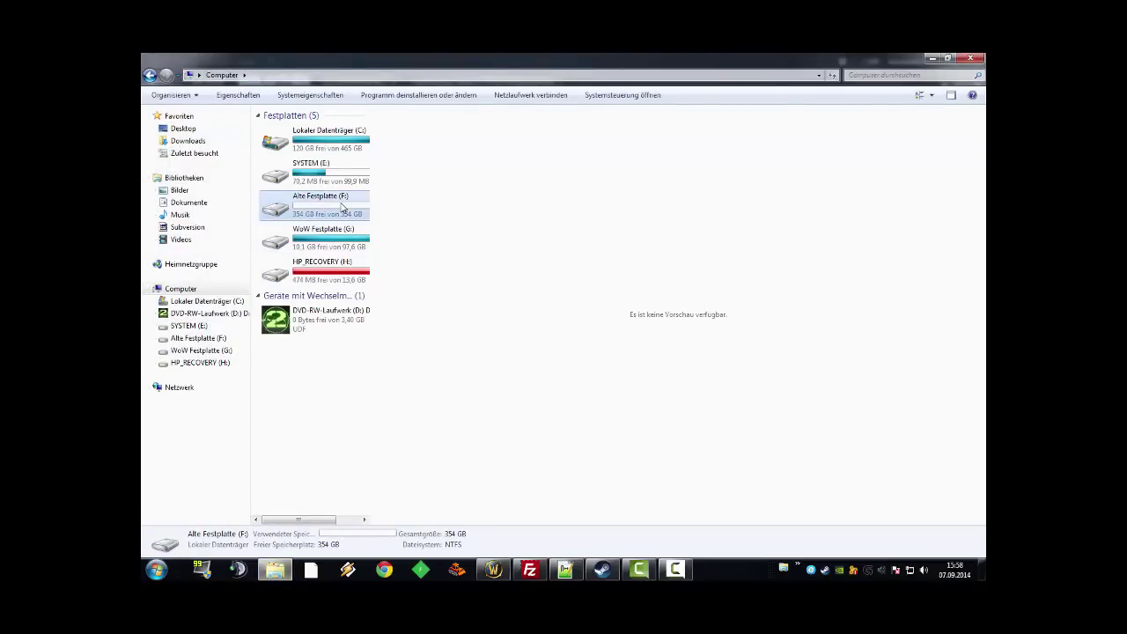
pyautogui.click(340, 233)
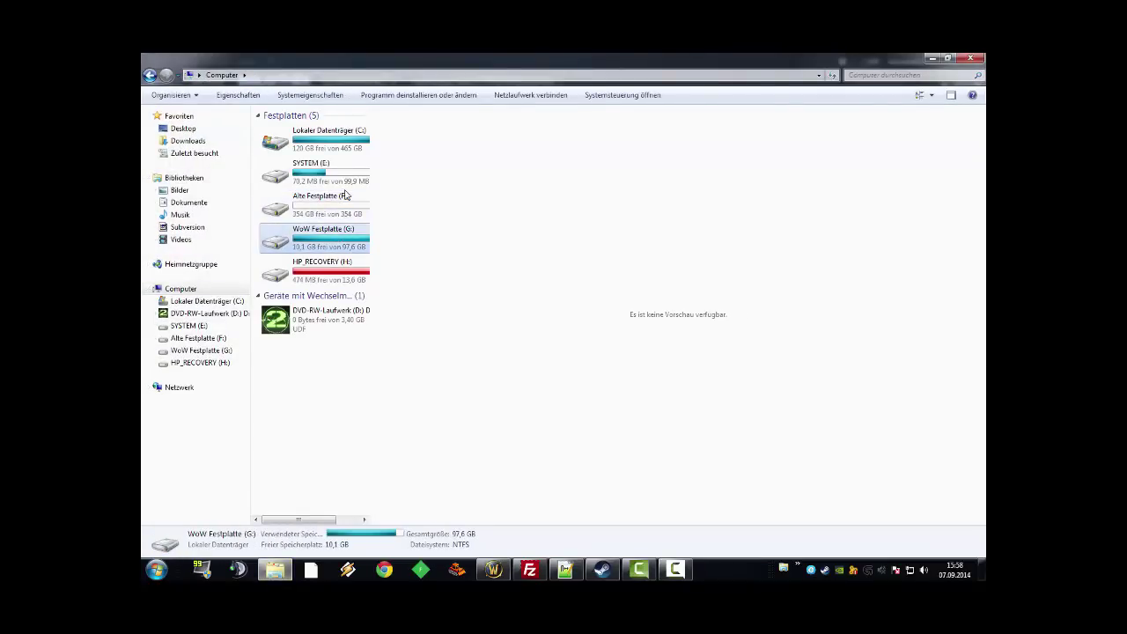
pyautogui.click(337, 208)
pyautogui.click(333, 233)
pyautogui.click(335, 209)
pyautogui.click(332, 233)
pyautogui.doubleClick(334, 209)
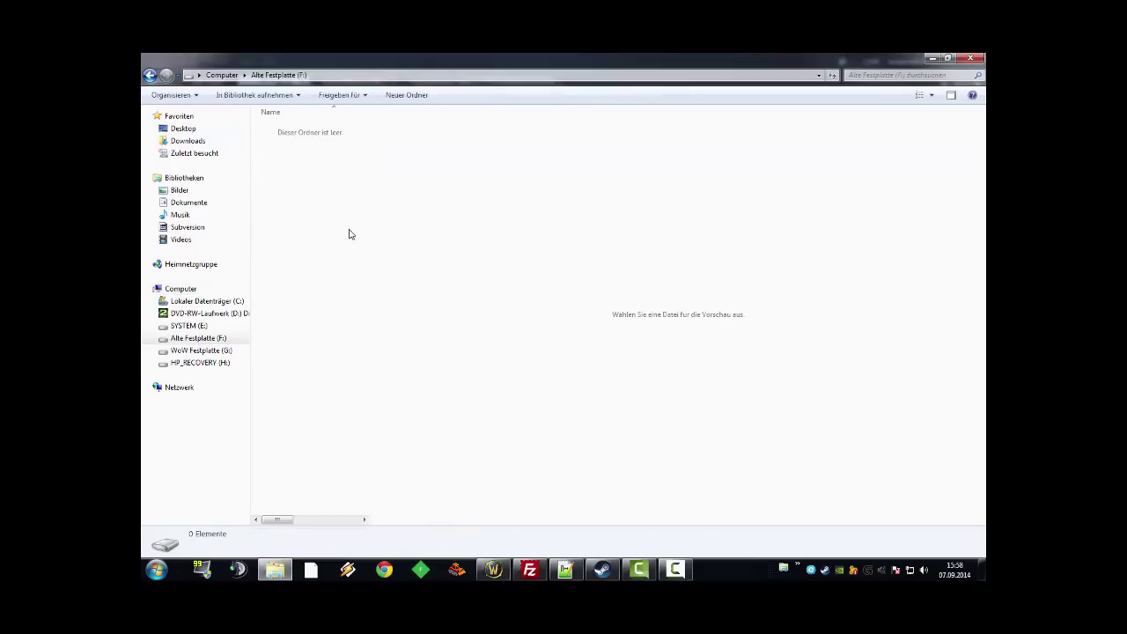
pyautogui.click(149, 75)
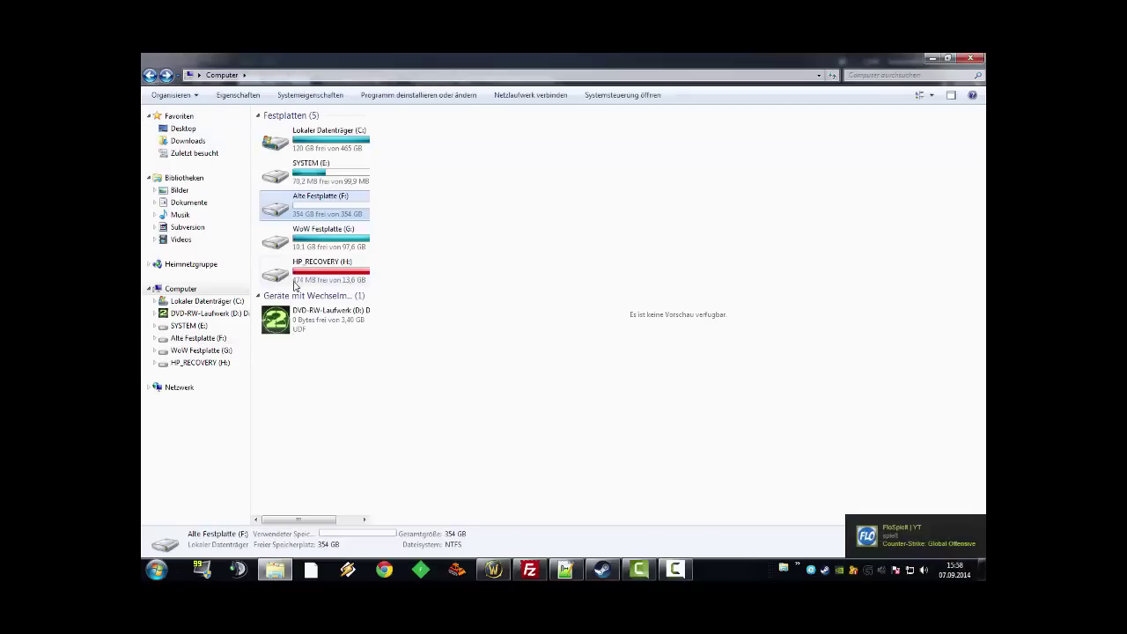
pyautogui.click(316, 237)
pyautogui.click(324, 206)
# Step: Open the Steam folder inside Programme (x86) on Lokaler Datenträger (C:)
pyautogui.doubleClick(336, 143)
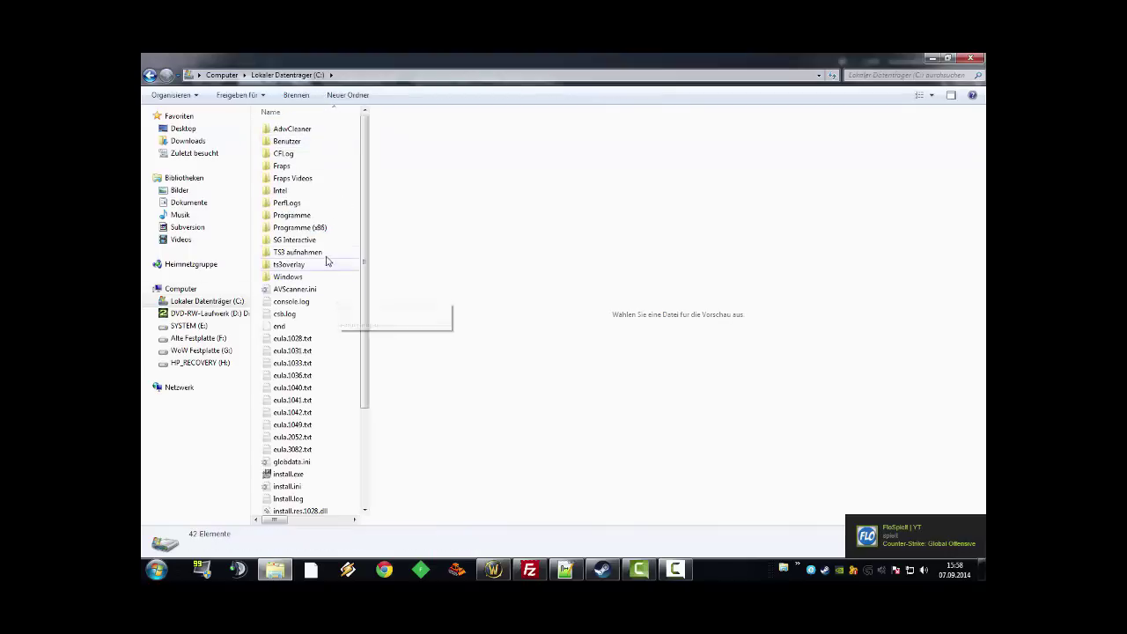
pyautogui.doubleClick(315, 227)
pyautogui.click(313, 221)
pyautogui.scroll(-6, 317, 414)
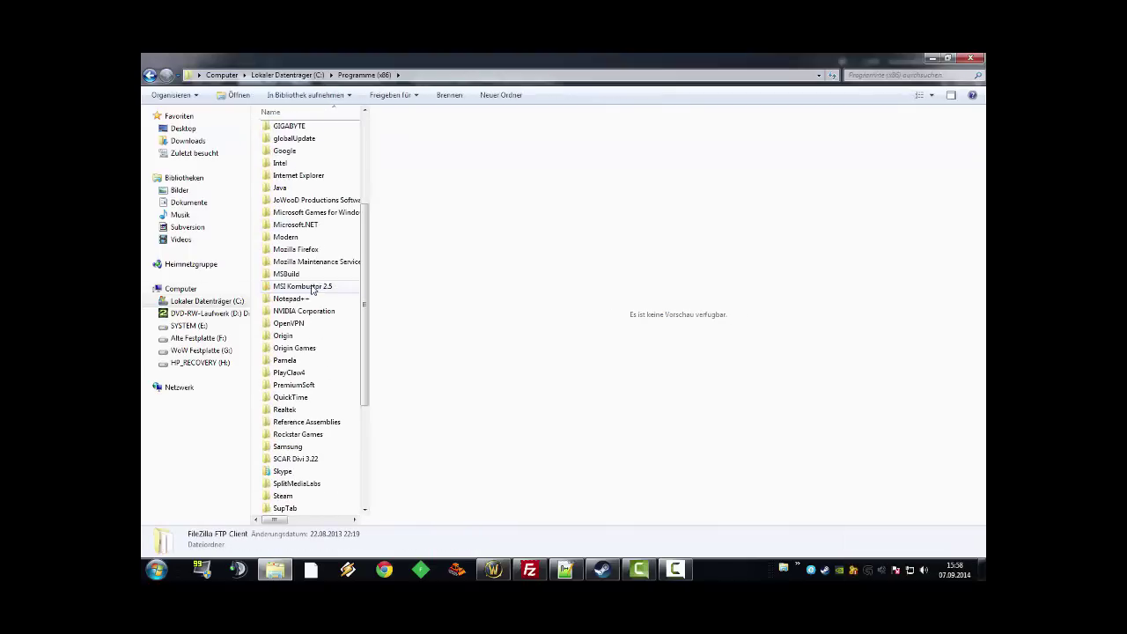
pyautogui.doubleClick(299, 458)
# Step: Look through the subfolders and files of the Steam installation folder, including skins and Graphics
pyautogui.click(308, 252)
pyautogui.scroll(-5, 312, 264)
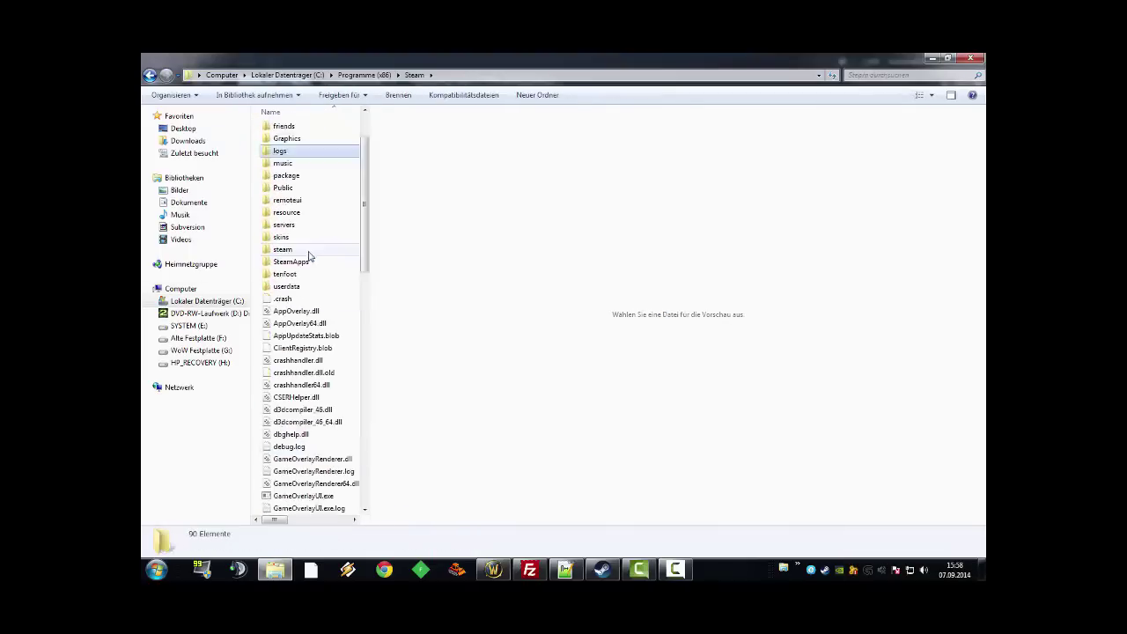
pyautogui.scroll(-5, 302, 339)
pyautogui.scroll(10, 303, 348)
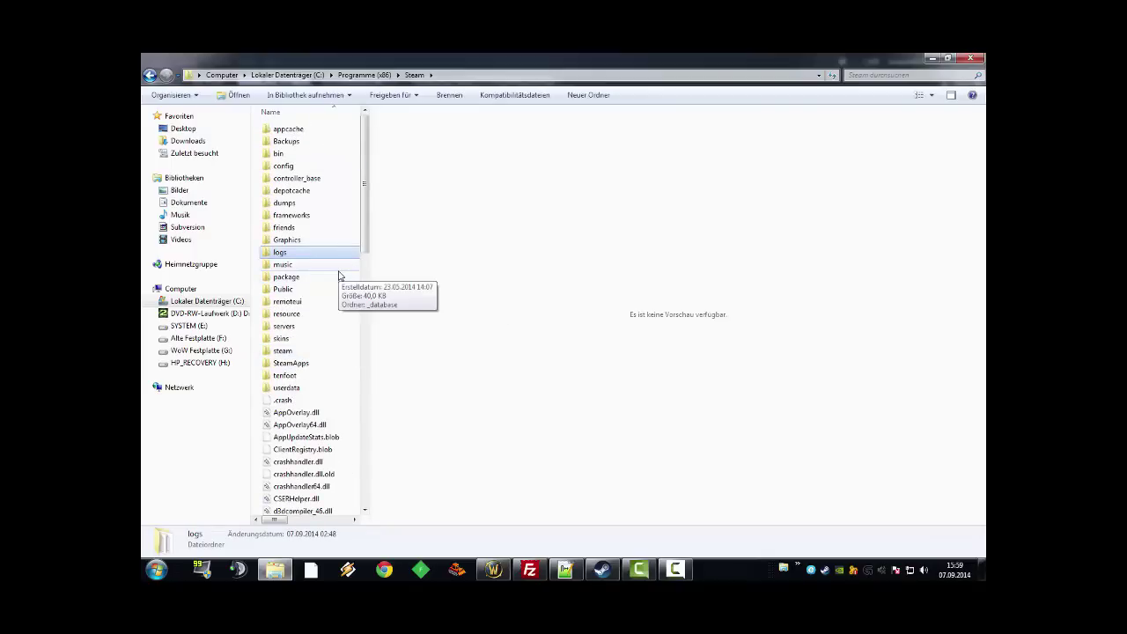
pyautogui.click(333, 340)
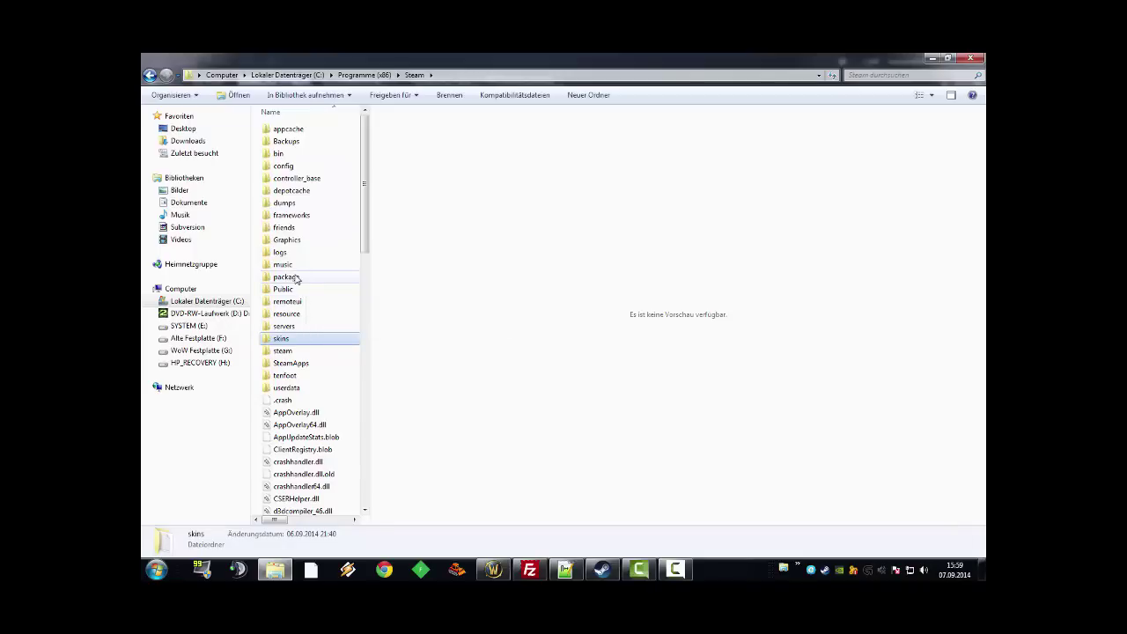
pyautogui.click(308, 240)
pyautogui.scroll(-4, 300, 250)
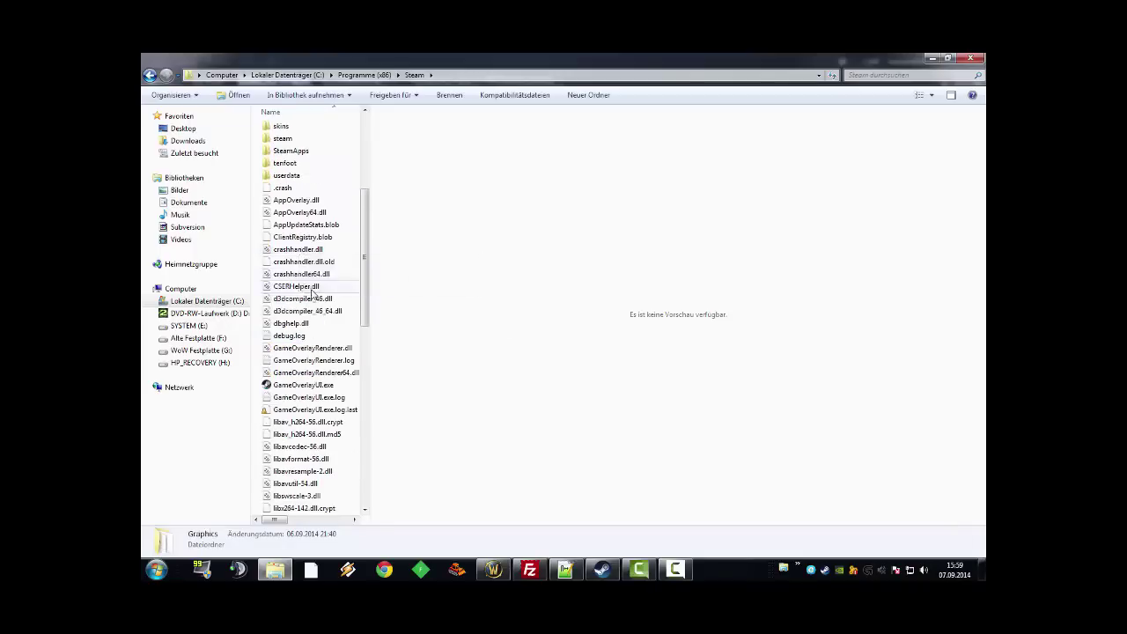
pyautogui.scroll(-8, 308, 273)
pyautogui.scroll(12, 322, 301)
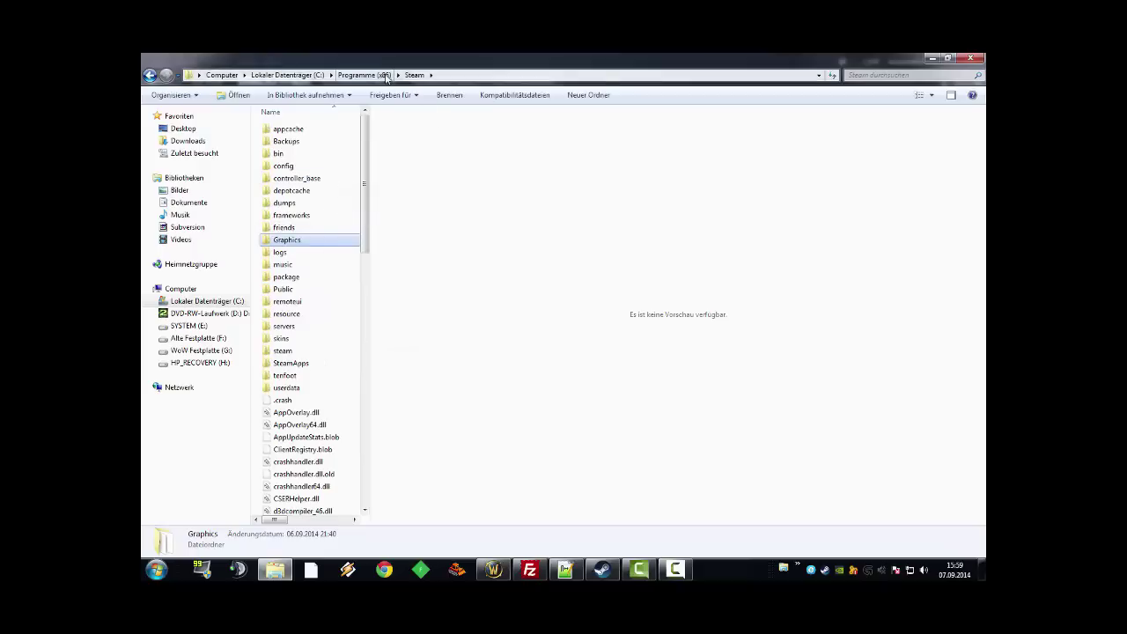
# Step: Go back to Programme (x86) and try to rename the Steam folder to Steamsdfdsfdsf
pyautogui.click(375, 78)
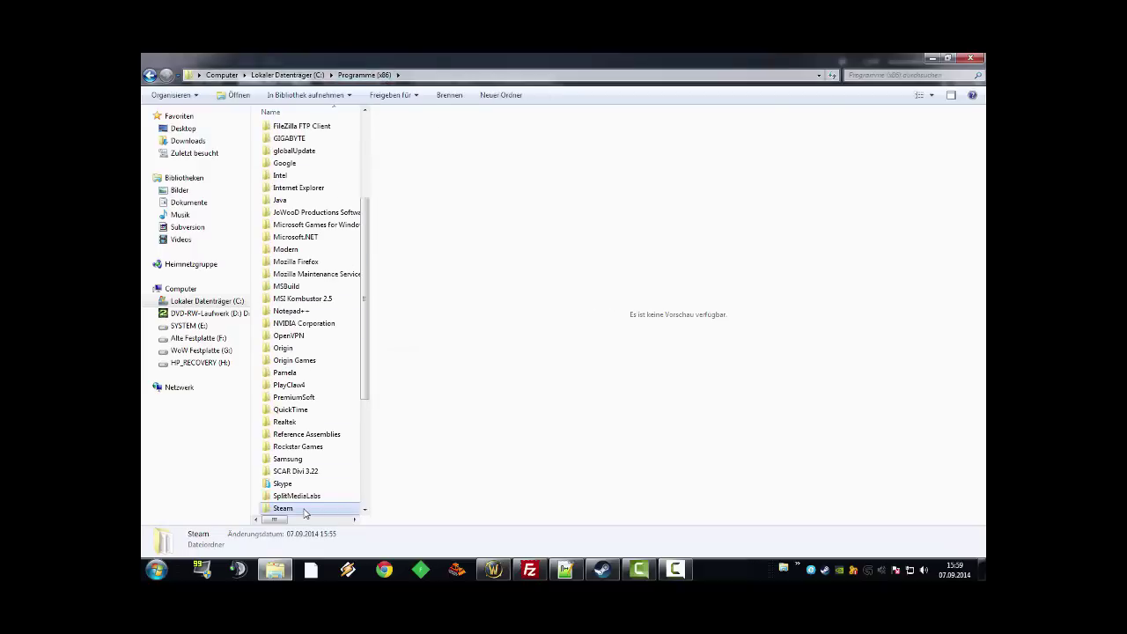
pyautogui.rightClick(308, 511)
pyautogui.click(345, 483)
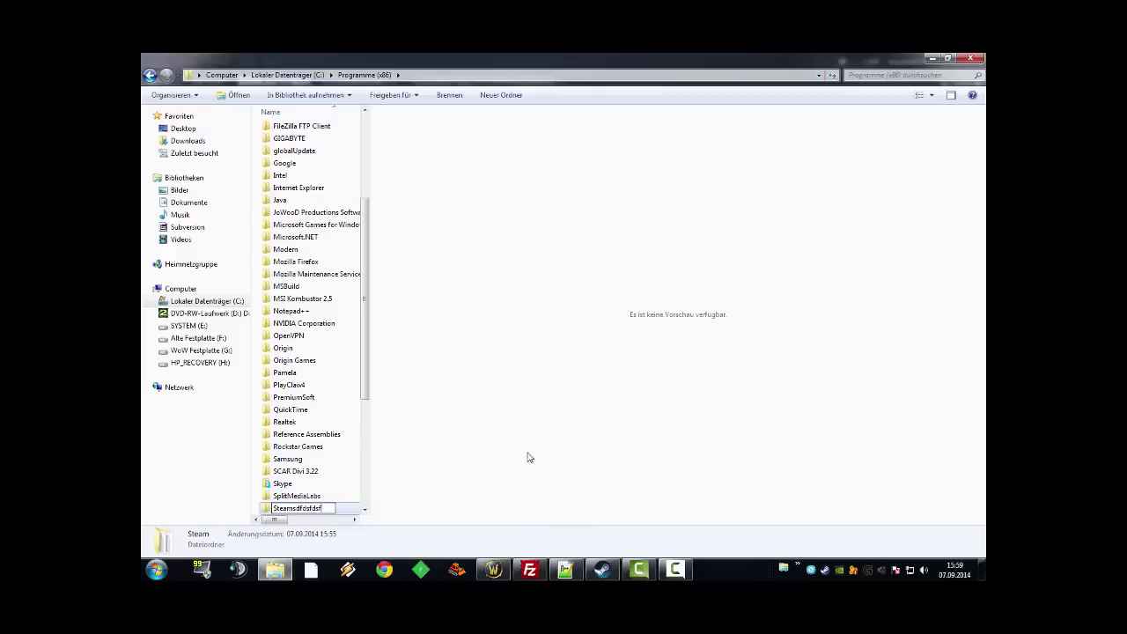
pyautogui.write('sdfdsfdsf')
pyautogui.press('Return')
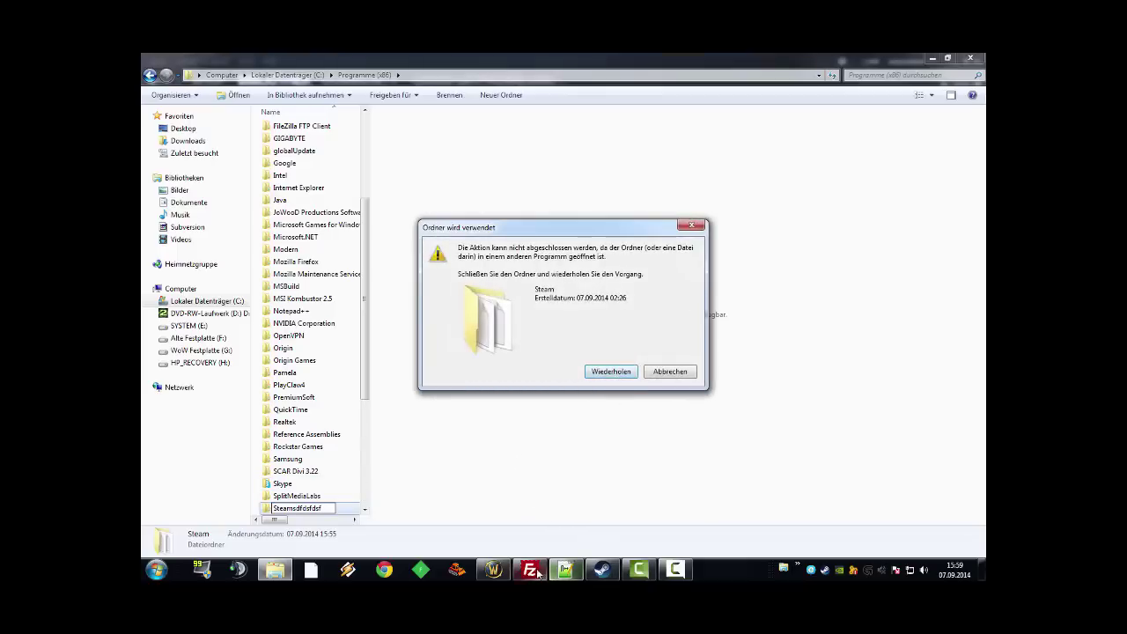
# Step: Exit Steam, and retry the pending rename of its folder before cancelling it
pyautogui.rightClick(602, 570)
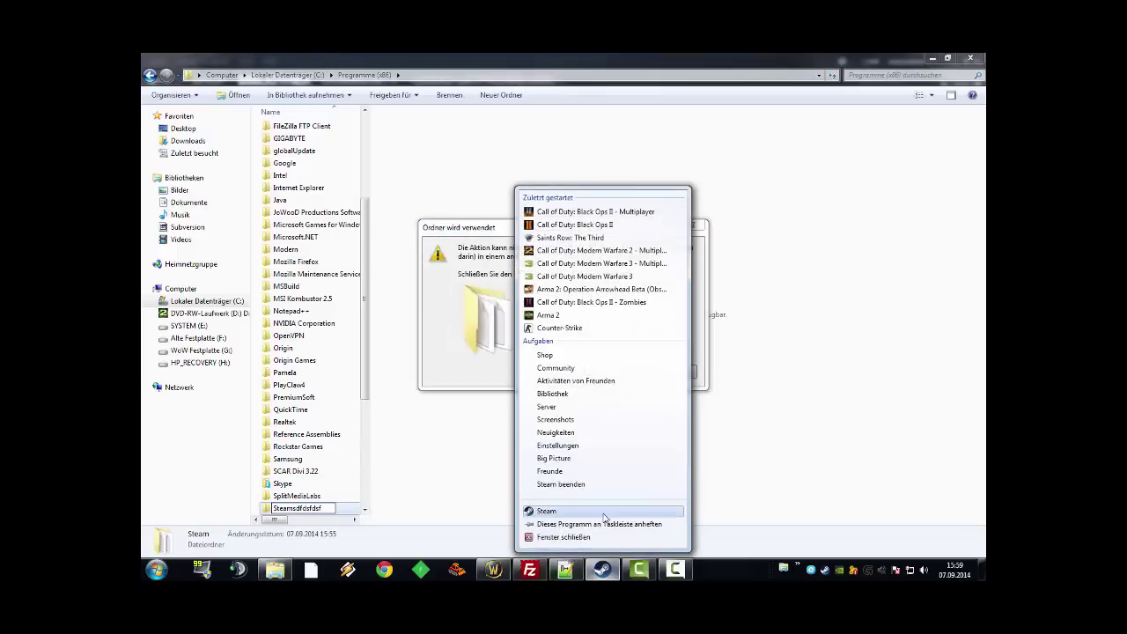
pyautogui.click(604, 486)
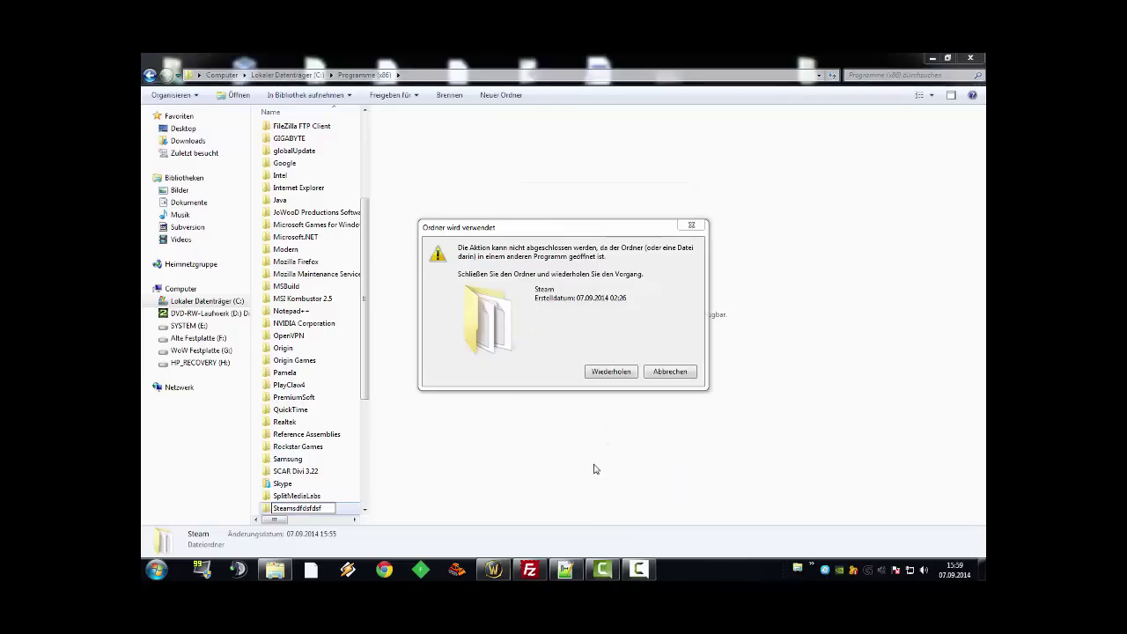
pyautogui.click(611, 372)
pyautogui.click(669, 371)
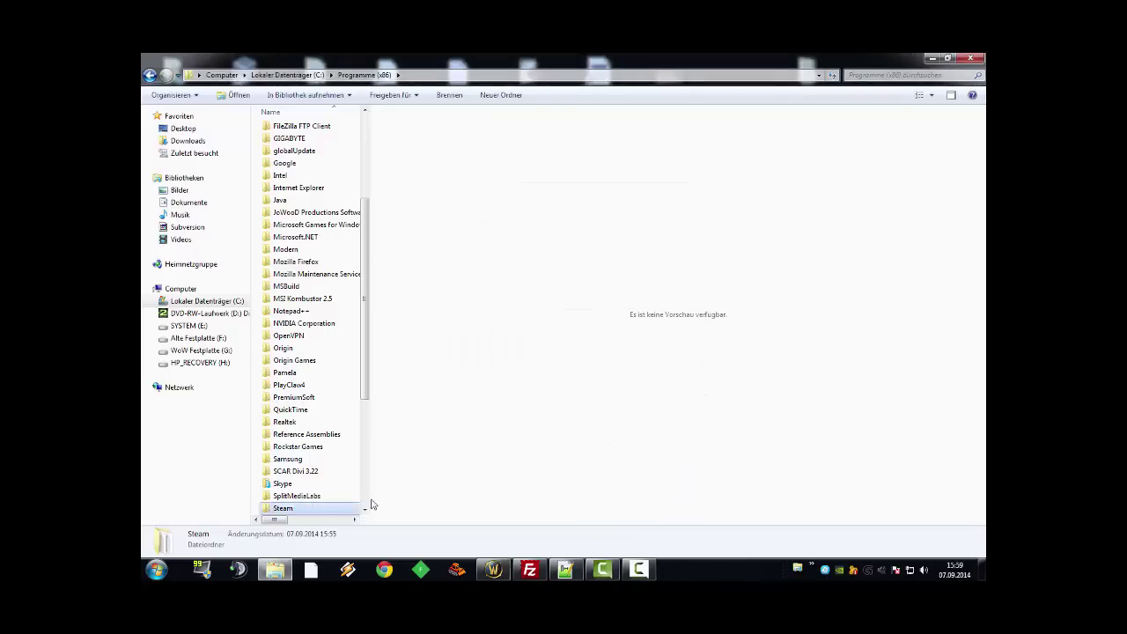
# Step: Try to rename the Steam folder in Programme (x86) to Steamdfdsff
pyautogui.rightClick(326, 509)
pyautogui.click(387, 483)
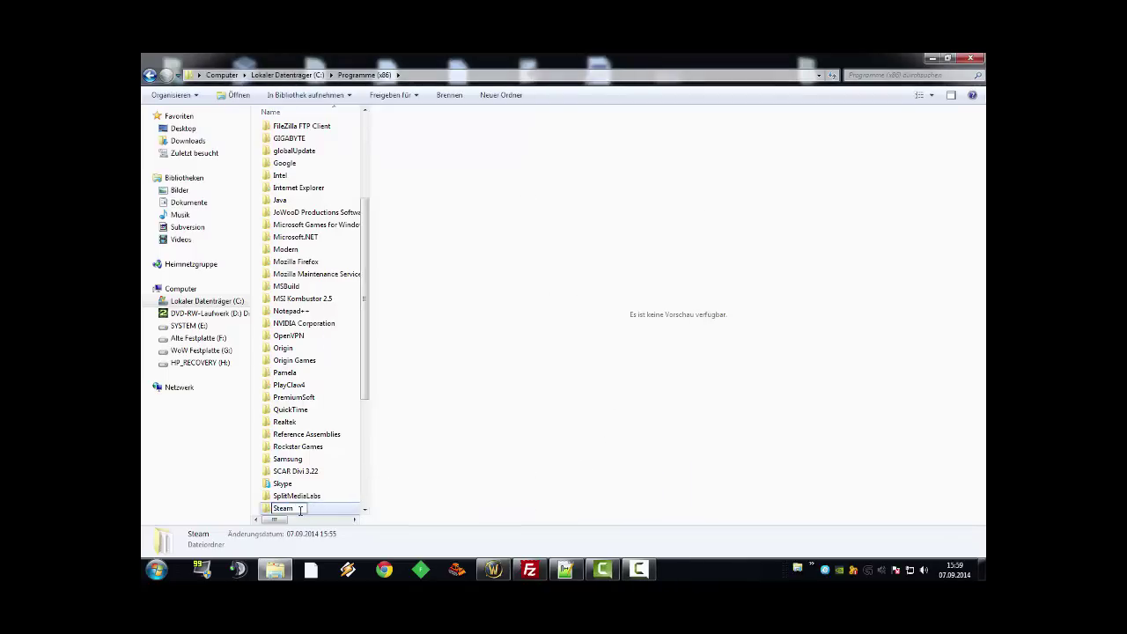
pyautogui.write('dfdsff')
pyautogui.click(330, 502)
pyautogui.click(609, 373)
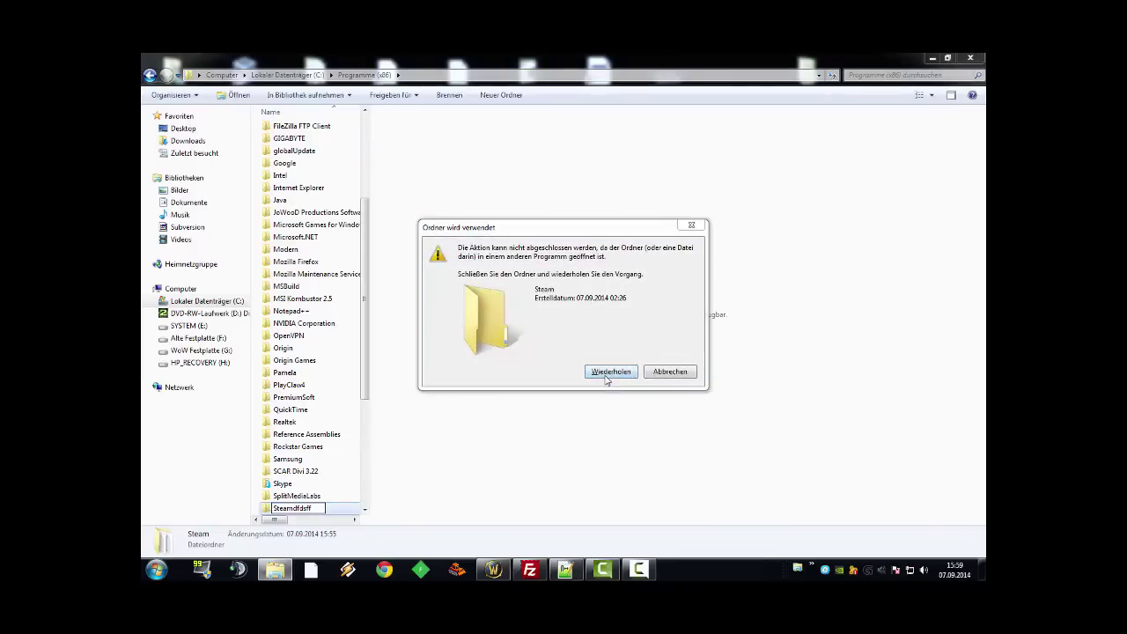
# Step: Check the running processes in Task Manager for programs still using the Steam folder, and close it
pyautogui.hotkey('ctrl', 'shift', 'Escape')
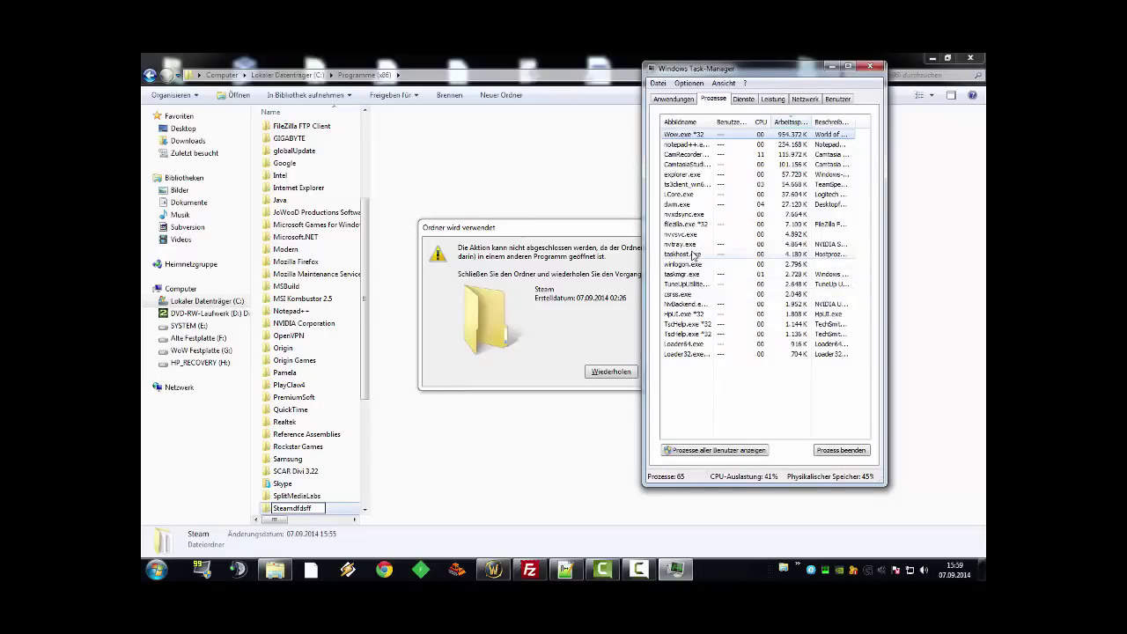
pyautogui.click(695, 253)
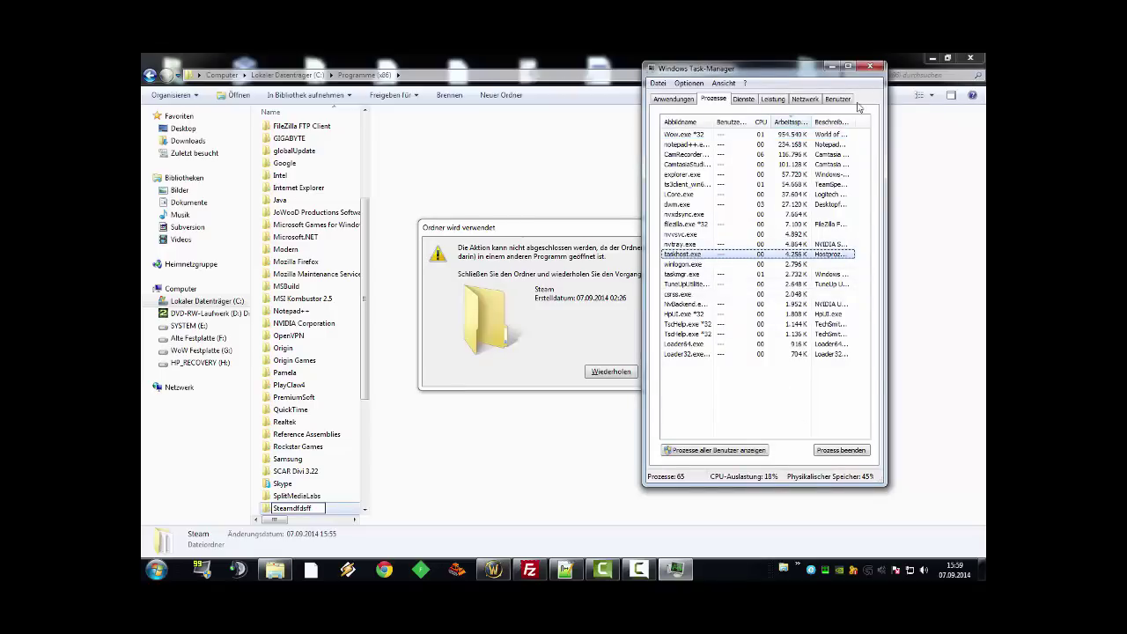
pyautogui.click(869, 67)
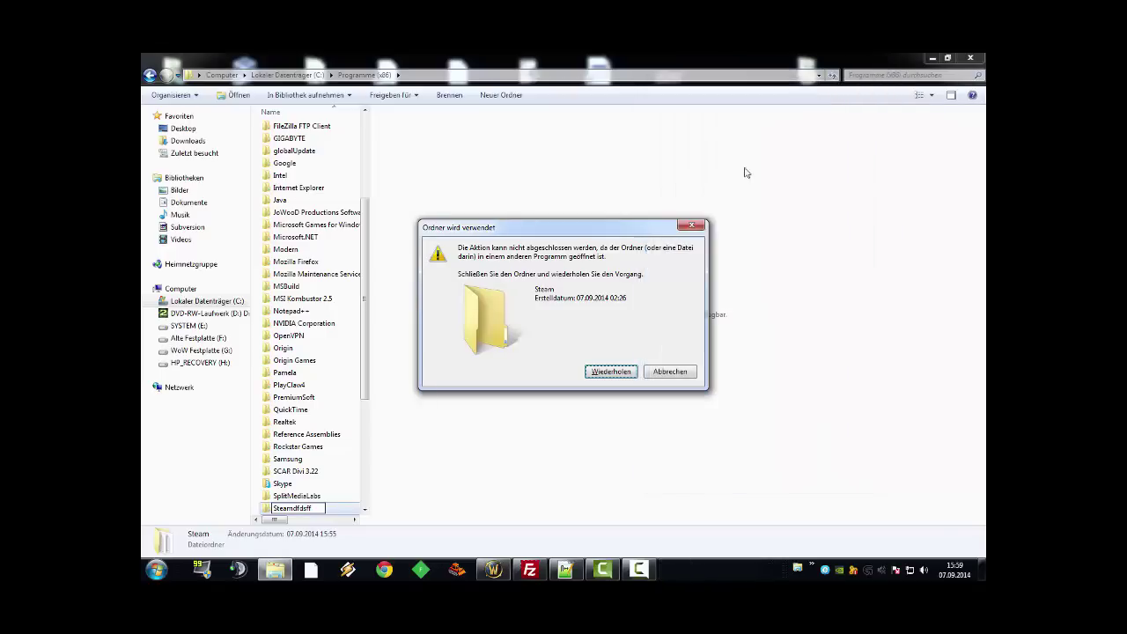
# Step: Retry the pending rename to Steamdfdsff and cancel it
pyautogui.click(622, 371)
pyautogui.click(618, 371)
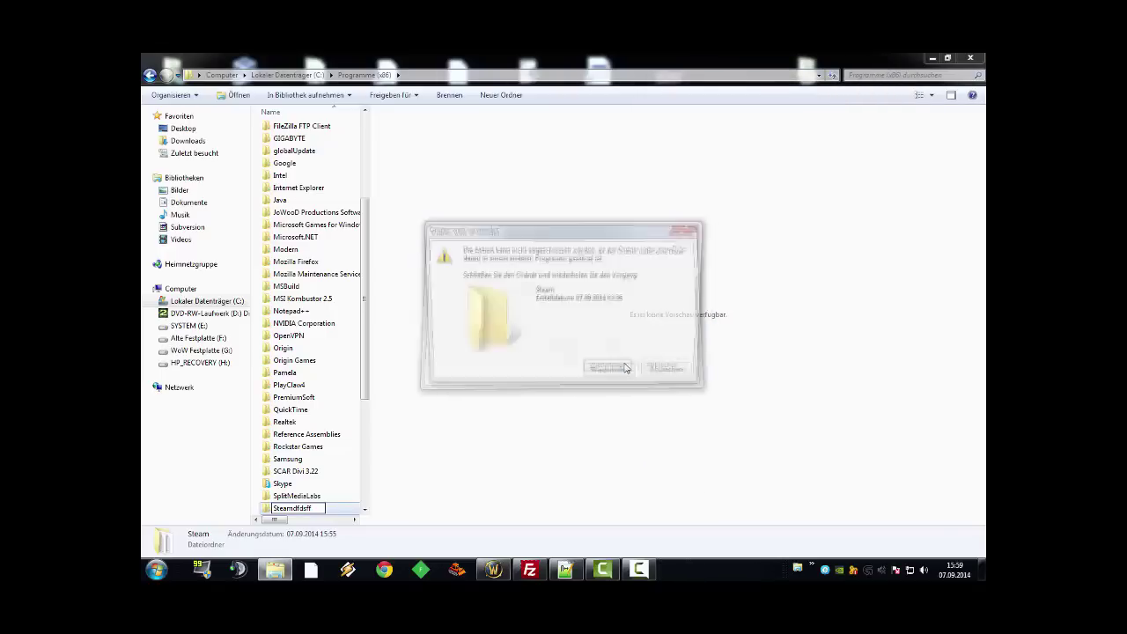
pyautogui.click(669, 371)
# Step: Try to rename the Steam folder in Programme (x86) to Steamfdg
pyautogui.rightClick(327, 515)
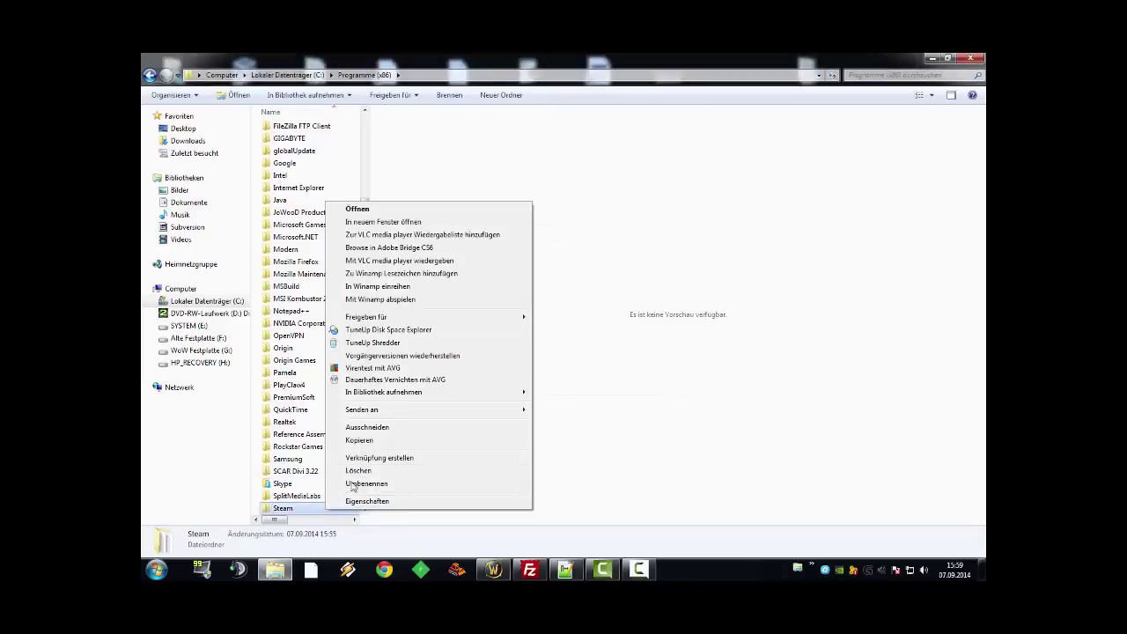
pyautogui.click(387, 484)
pyautogui.click(303, 508)
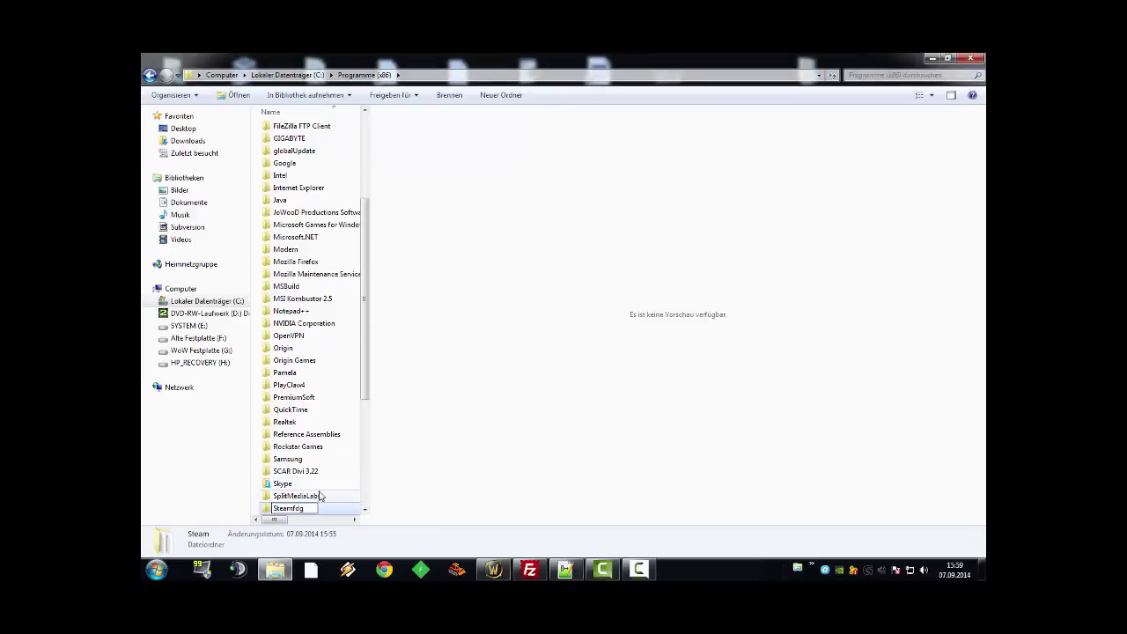
pyautogui.write('fdg')
pyautogui.click(370, 494)
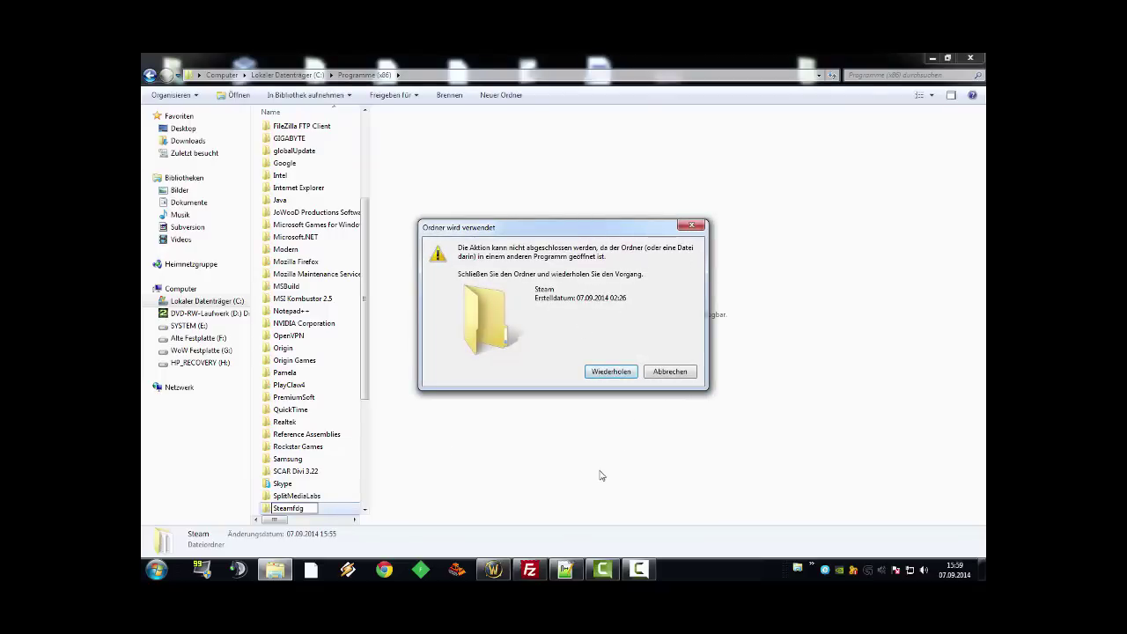
# Step: Close FileZilla, and retry the pending rename to Steamfdg before cancelling it
pyautogui.rightClick(533, 576)
pyautogui.click(515, 537)
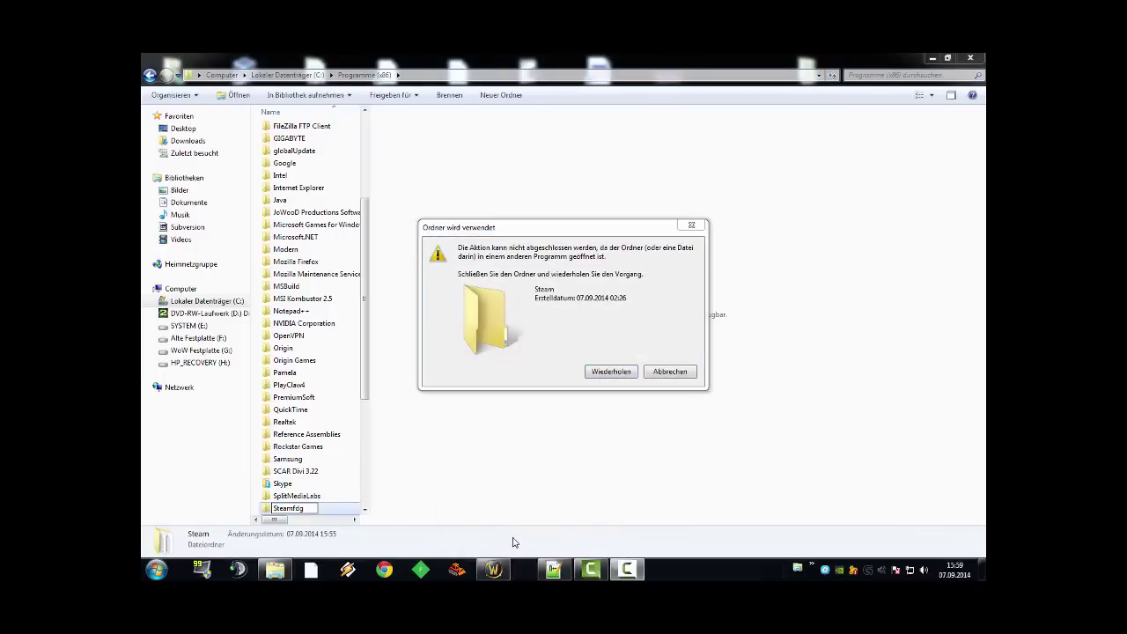
pyautogui.click(611, 371)
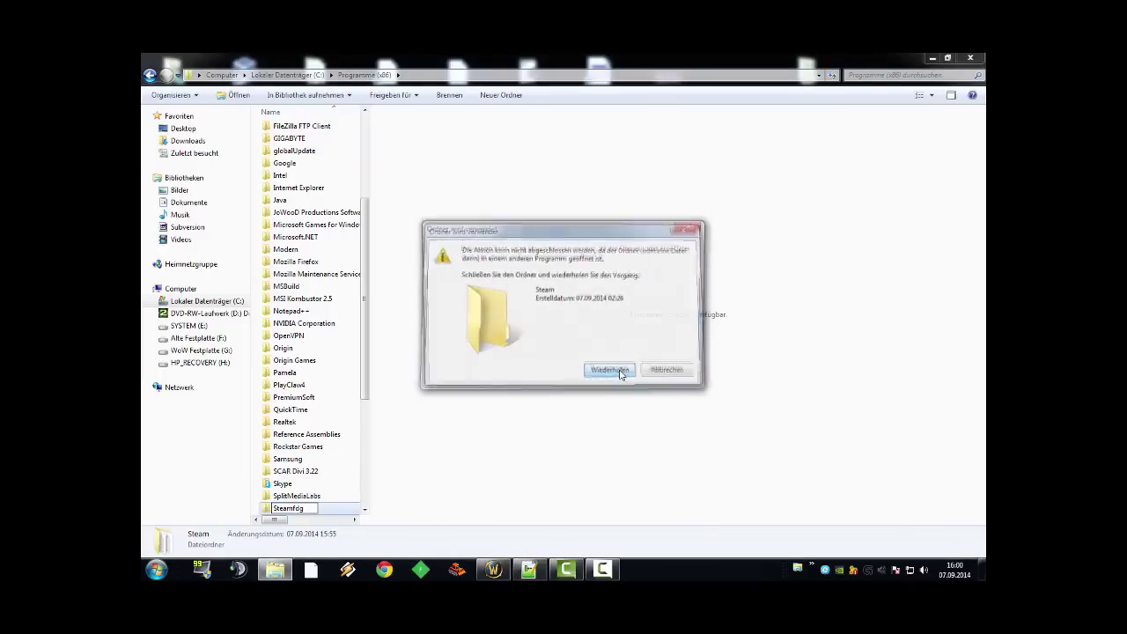
pyautogui.click(683, 369)
# Step: Create a new folder named steamalt in Programme (x86) and open it
pyautogui.click(328, 497)
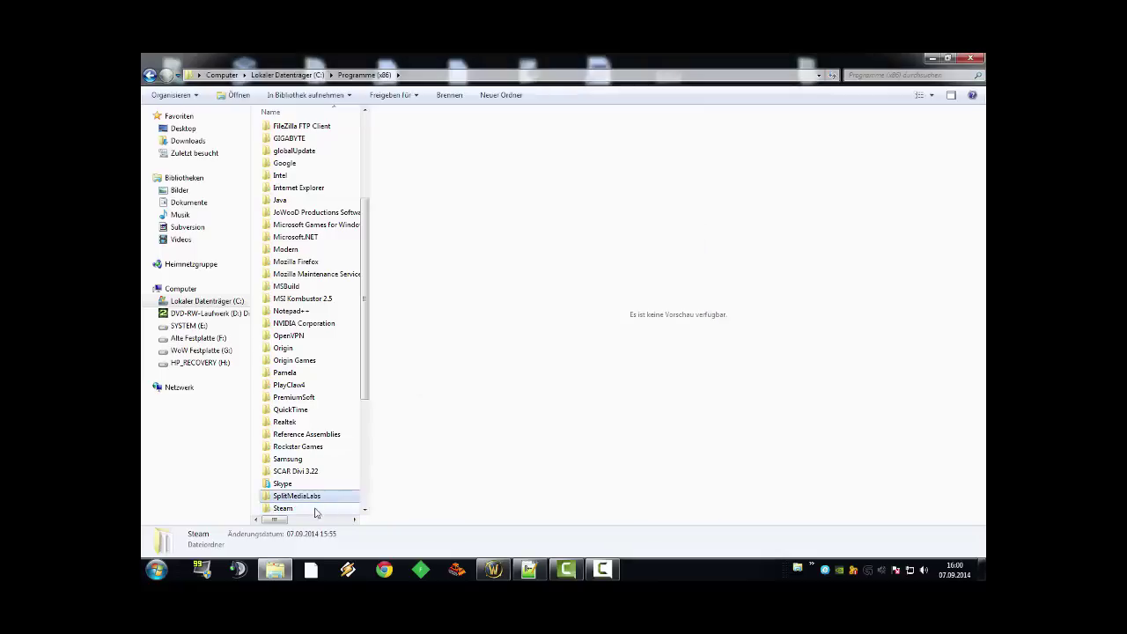
pyautogui.click(319, 509)
pyautogui.scroll(-4, 319, 509)
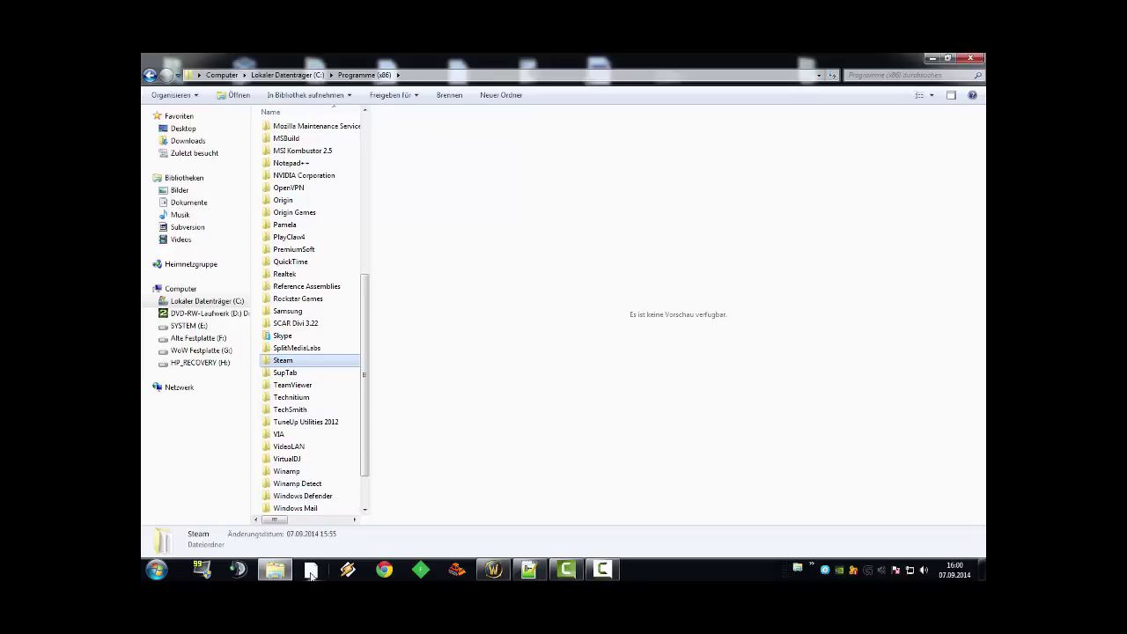
pyautogui.click(296, 373)
pyautogui.click(317, 361)
pyautogui.rightClick(256, 377)
pyautogui.moveTo(313, 517)
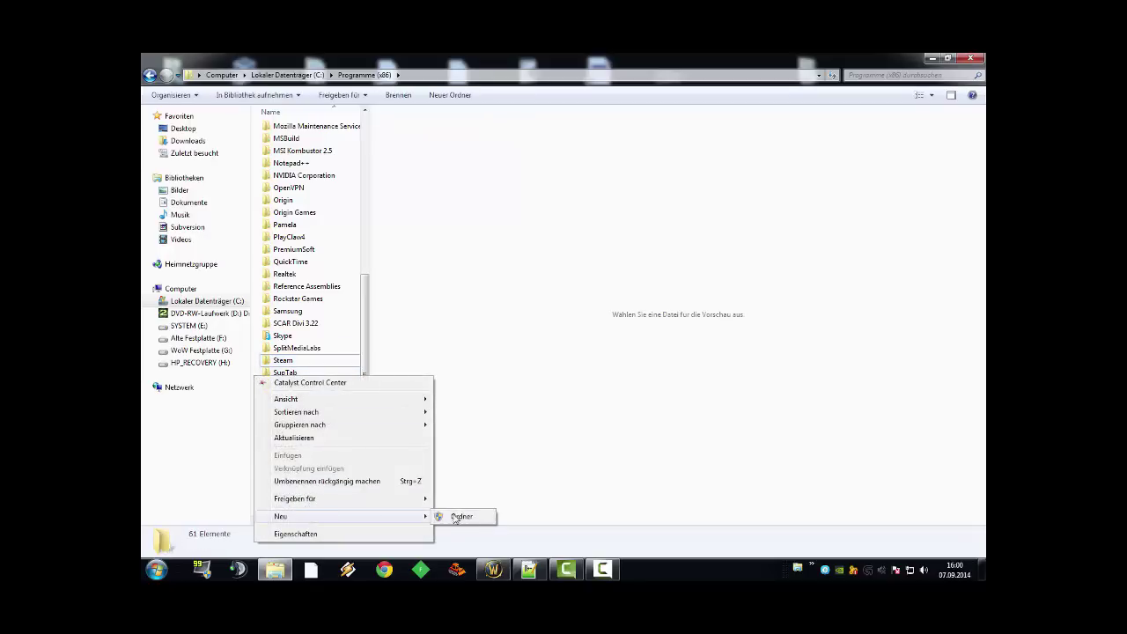
pyautogui.click(459, 517)
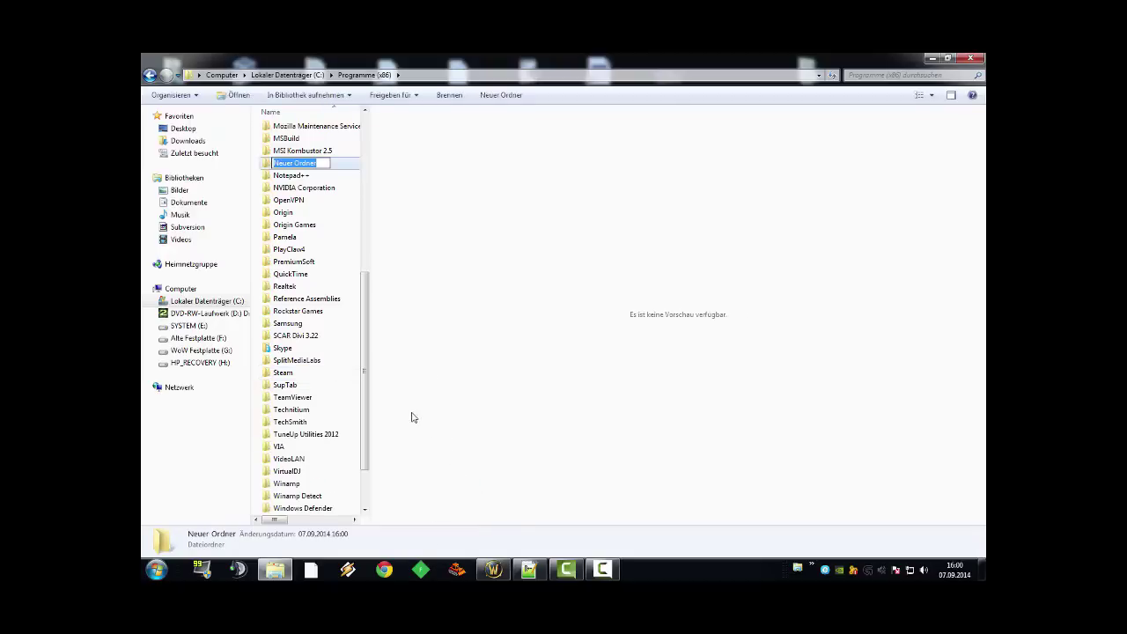
pyautogui.write('steamalt')
pyautogui.press('Return')
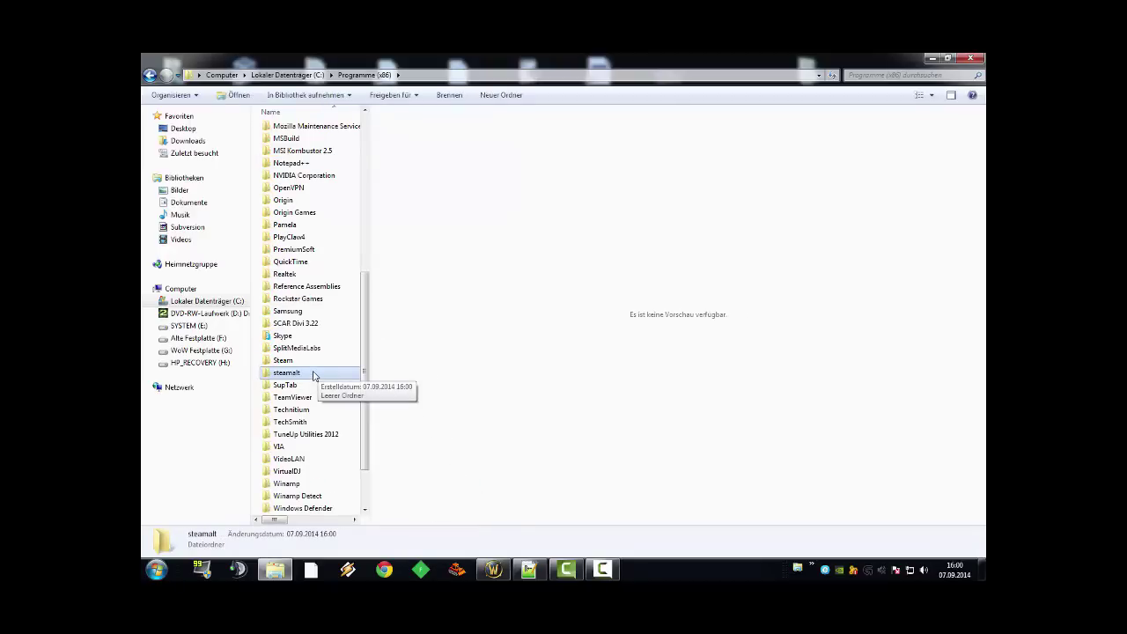
pyautogui.doubleClick(310, 373)
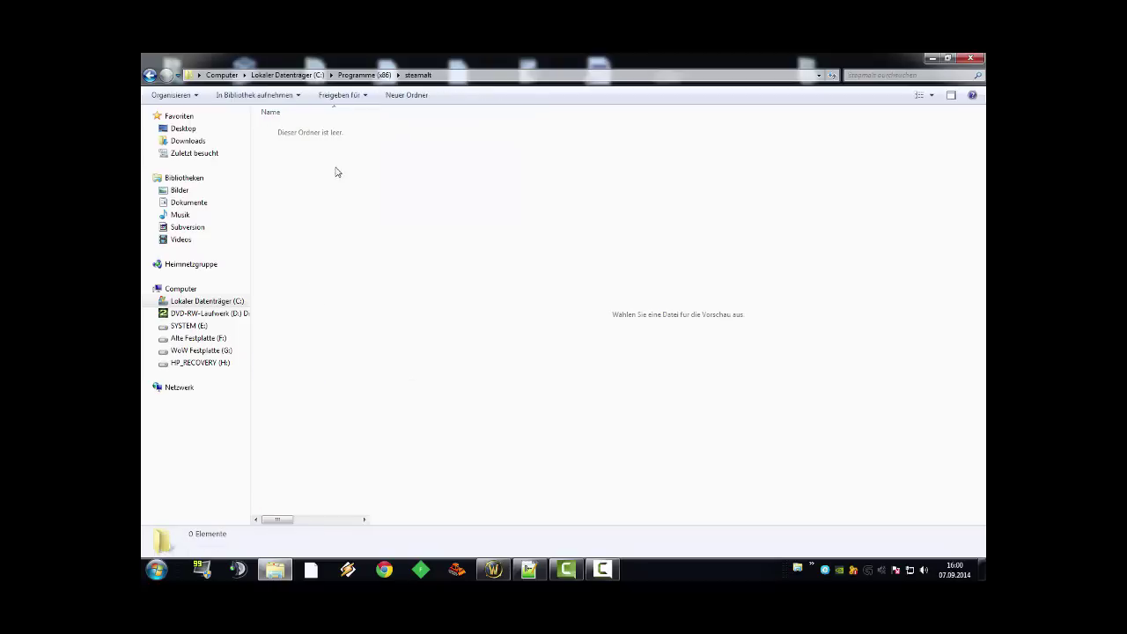
# Step: Return to Programme (x86), open the Steam folder to view its contents, and go back to the parent folder
pyautogui.moveTo(300, 394); pyautogui.dragTo(360, 162)
pyautogui.click(151, 75)
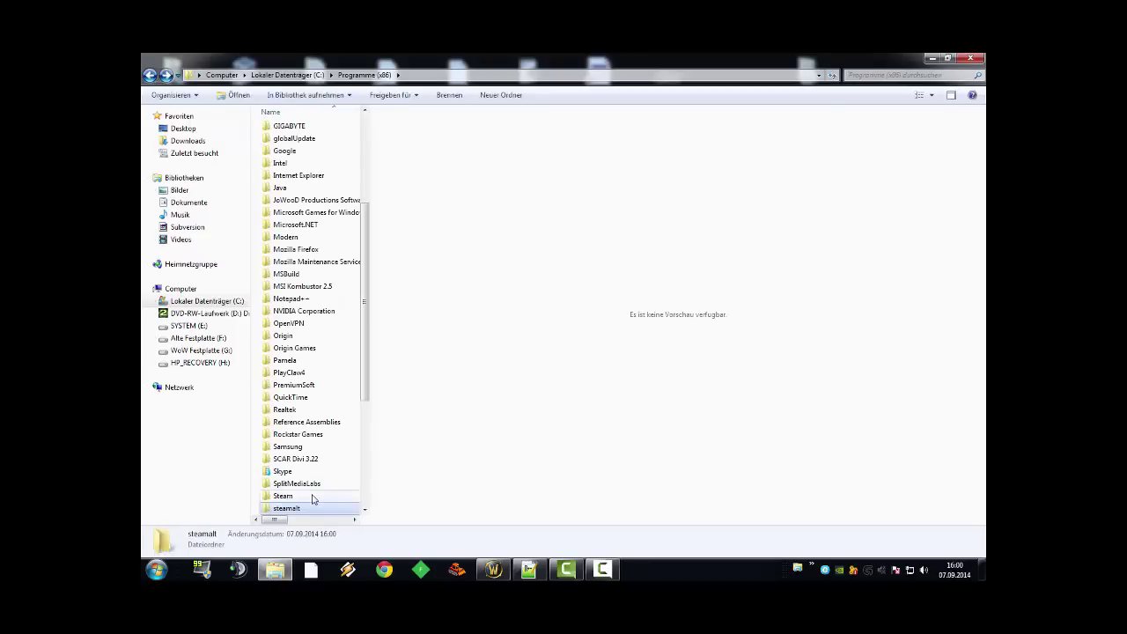
pyautogui.click(311, 497)
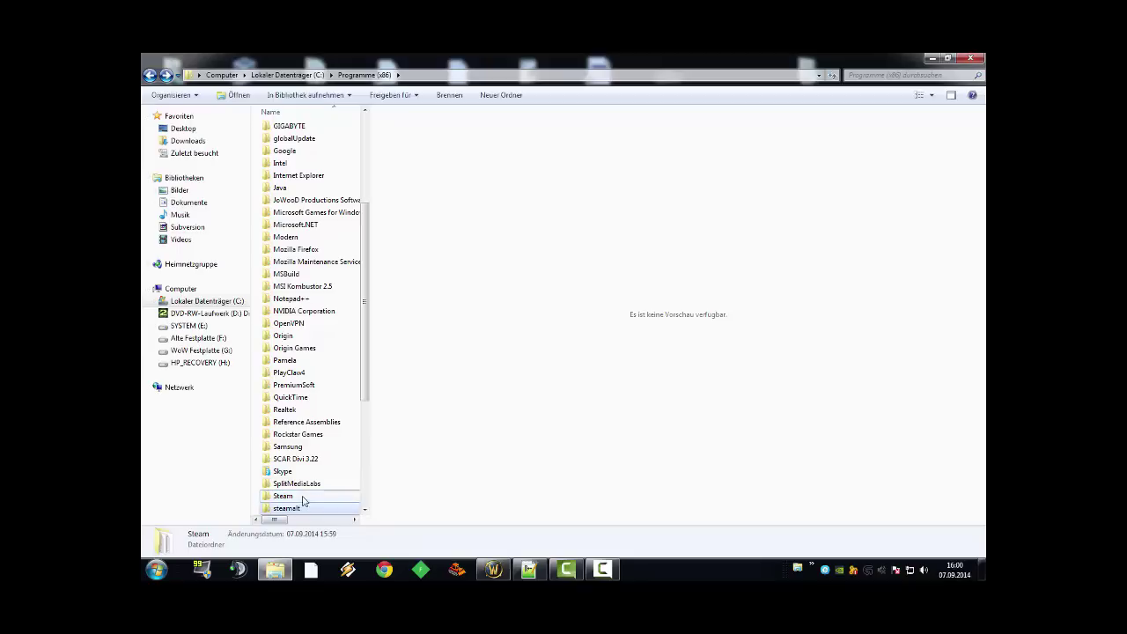
pyautogui.scroll(-1, 310, 454)
pyautogui.doubleClick(306, 459)
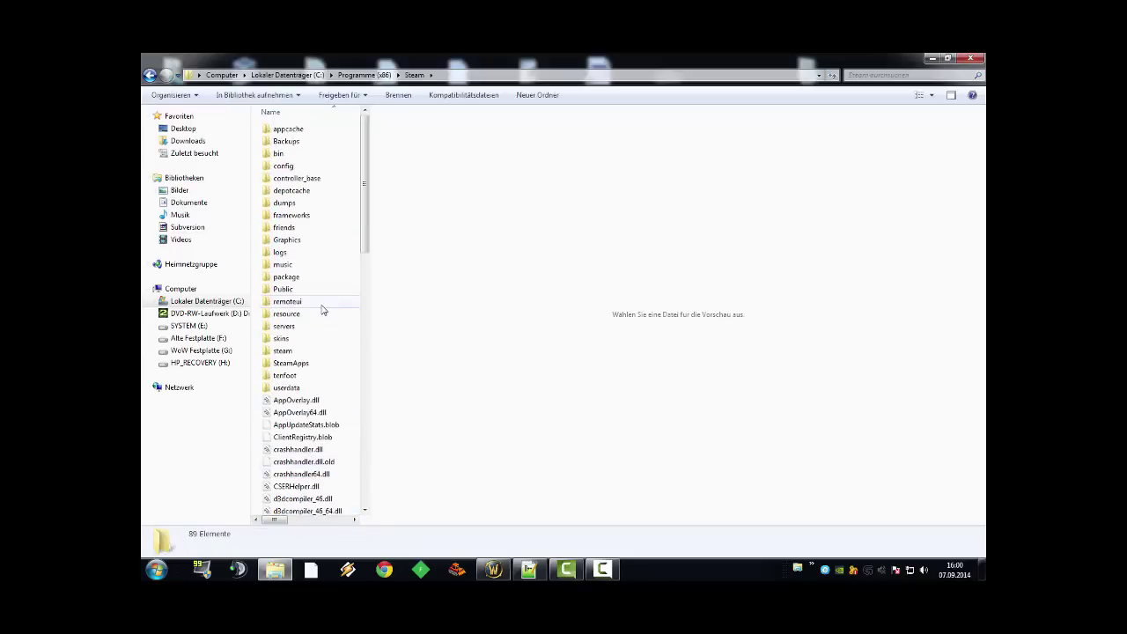
pyautogui.click(317, 302)
pyautogui.click(364, 74)
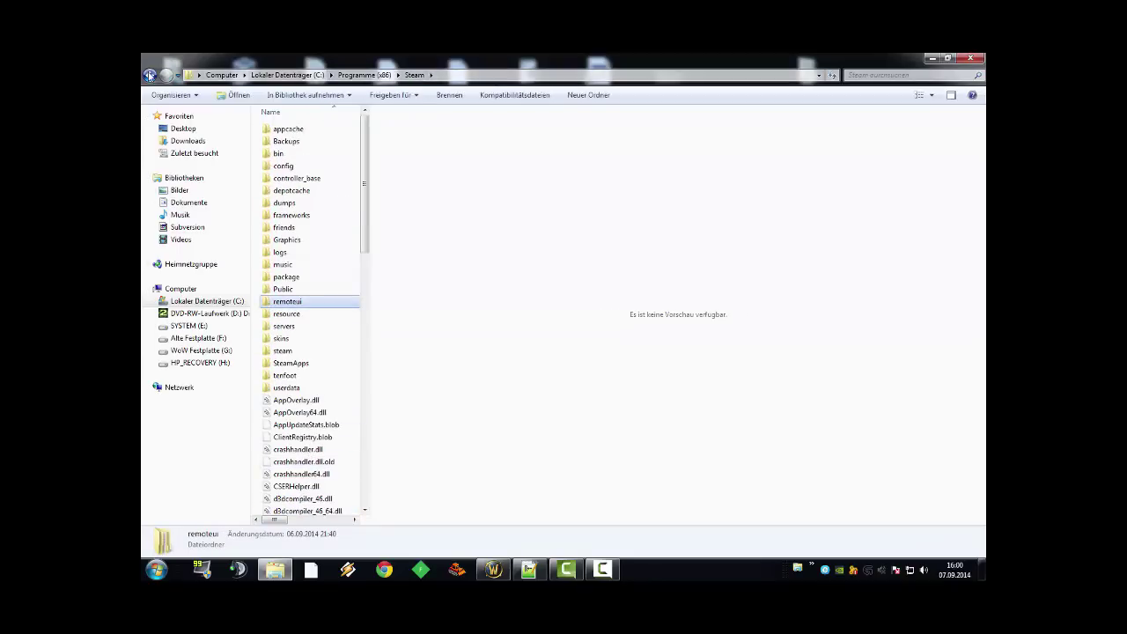
# Step: Open the steamalt folder to check its contents, and return to Programme (x86)
pyautogui.scroll(-1, 293, 511)
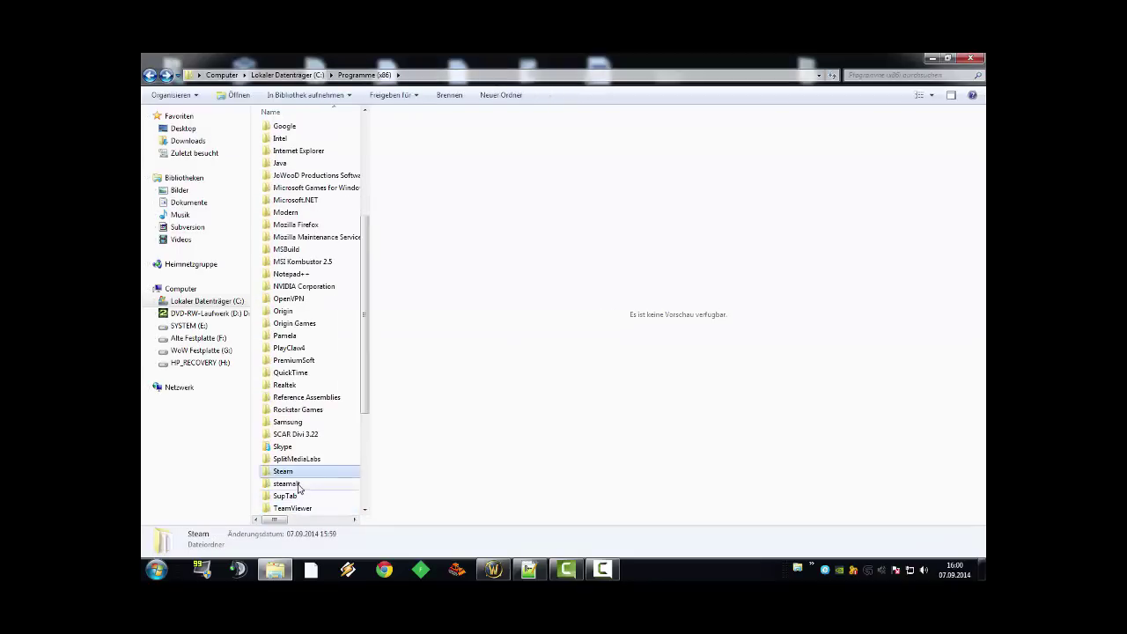
pyautogui.doubleClick(296, 484)
pyautogui.moveTo(322, 154); pyautogui.dragTo(282, 294)
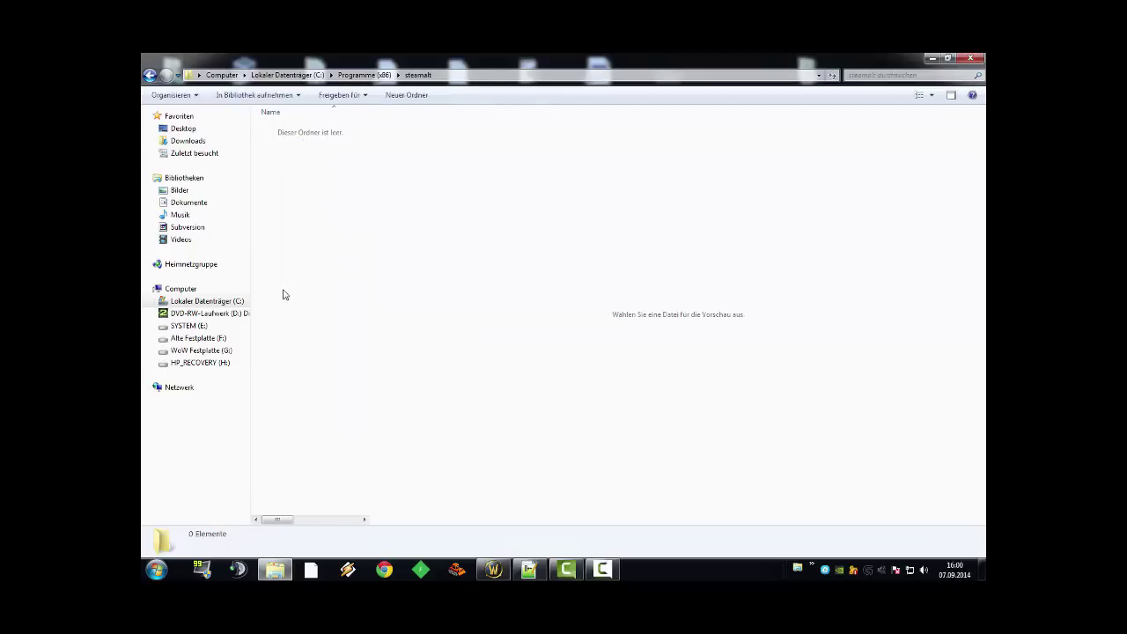
pyautogui.moveTo(268, 137); pyautogui.dragTo(297, 266)
pyautogui.click(149, 75)
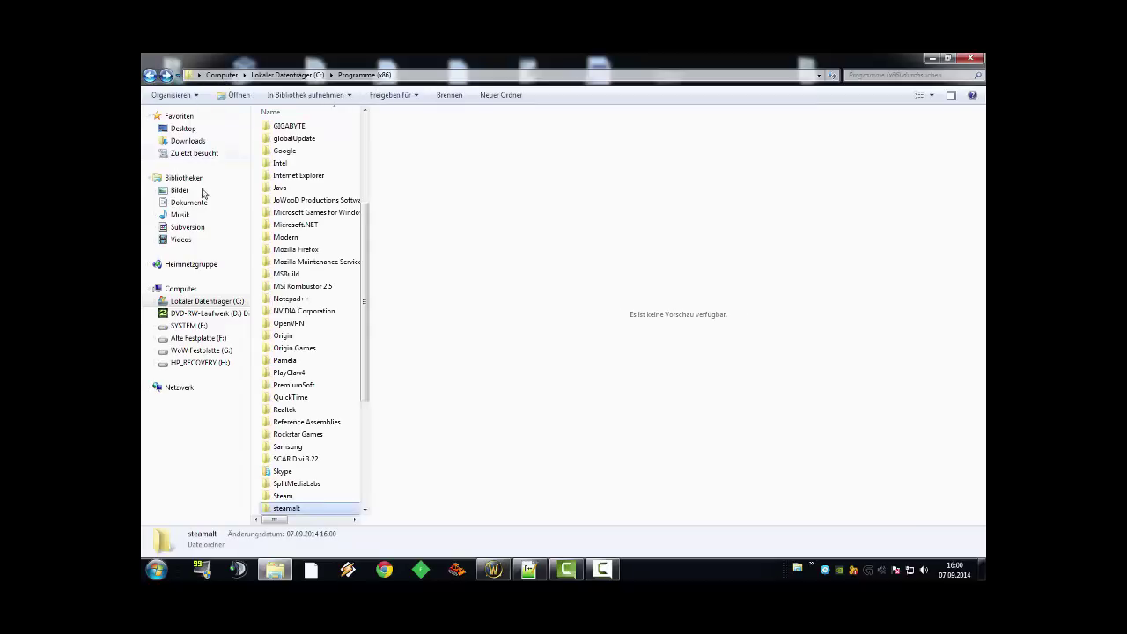
# Step: Select everything inside the Steam folder, clear the selection and return to Programme (x86)
pyautogui.doubleClick(305, 496)
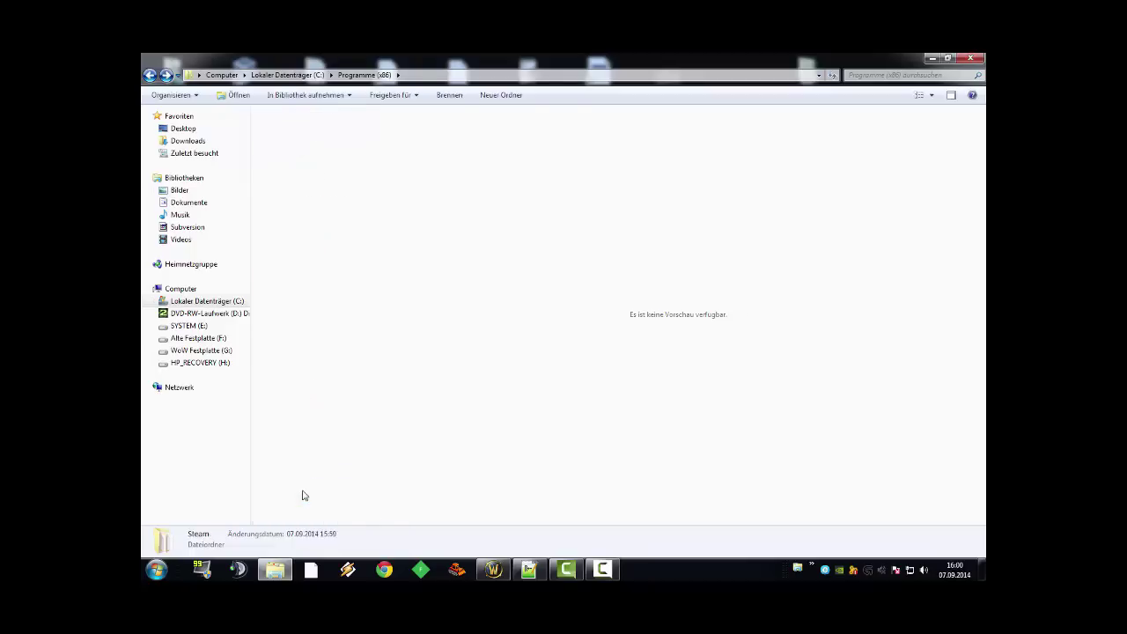
pyautogui.click(294, 340)
pyautogui.hotkey('ctrl', 'a')
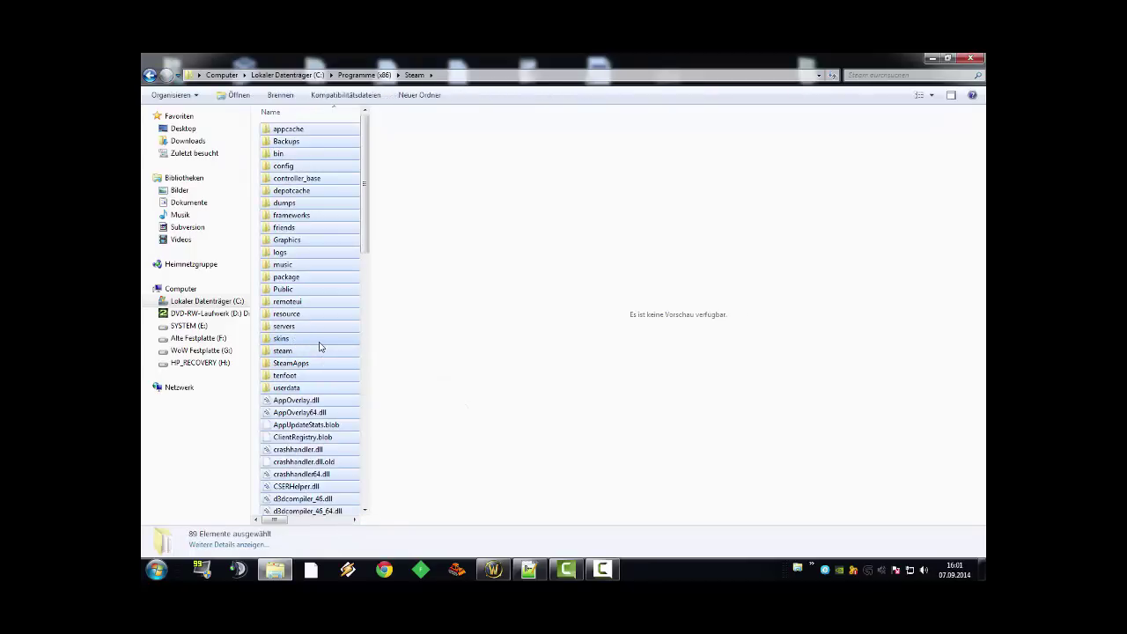
pyautogui.click(256, 310)
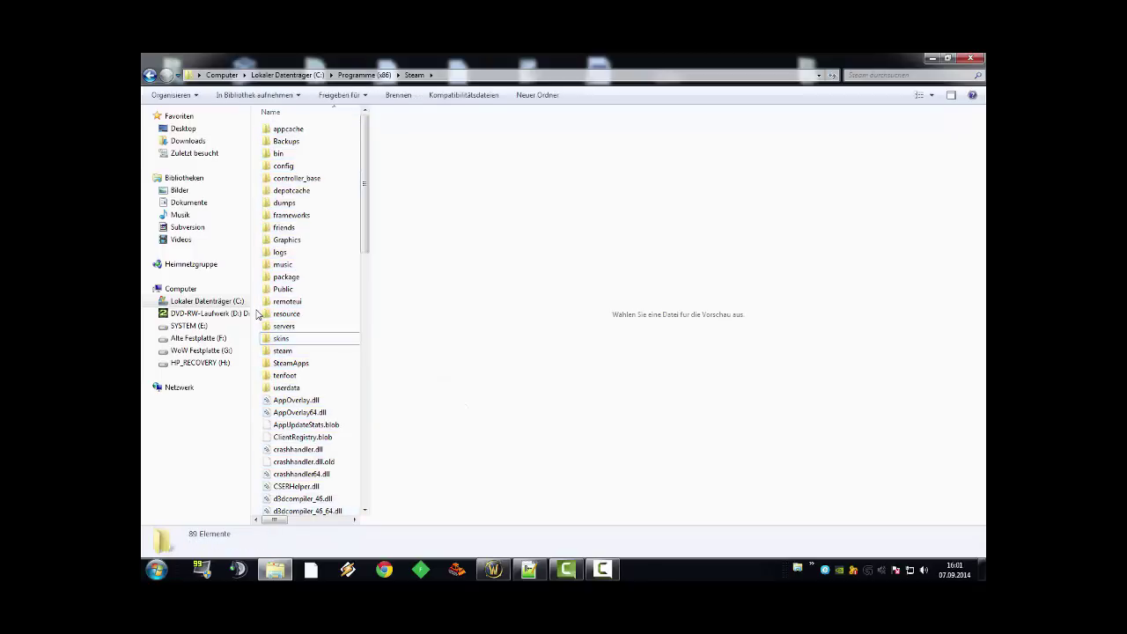
pyautogui.click(150, 75)
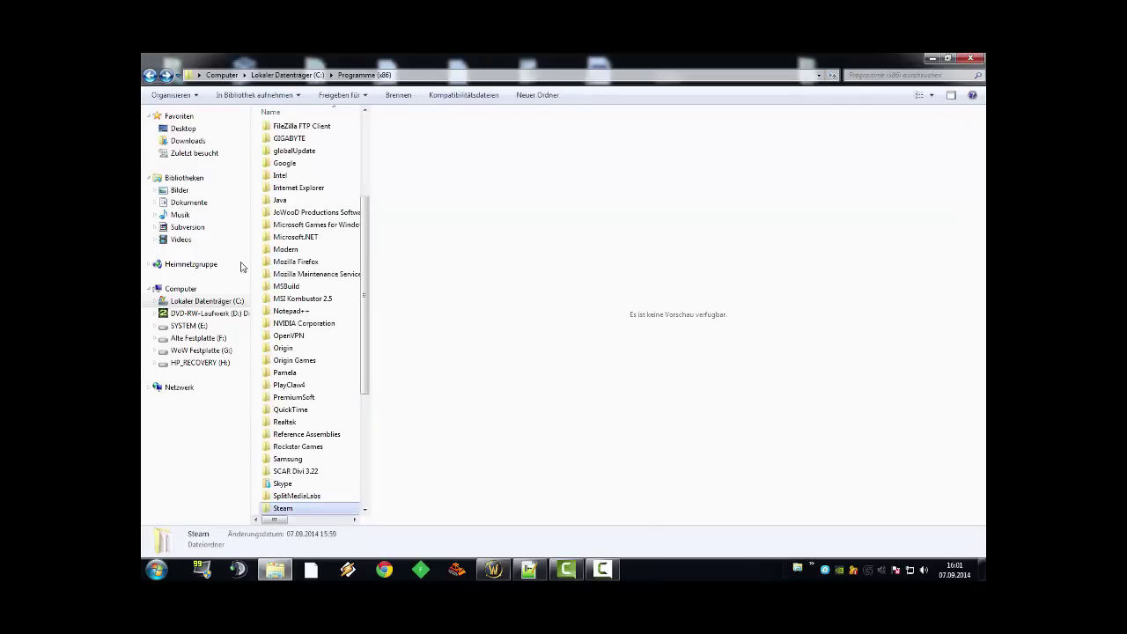
# Step: Delete the steamalt folder from Programme (x86), continuing with administrator permission
pyautogui.scroll(-1, 309, 490)
pyautogui.click(313, 485)
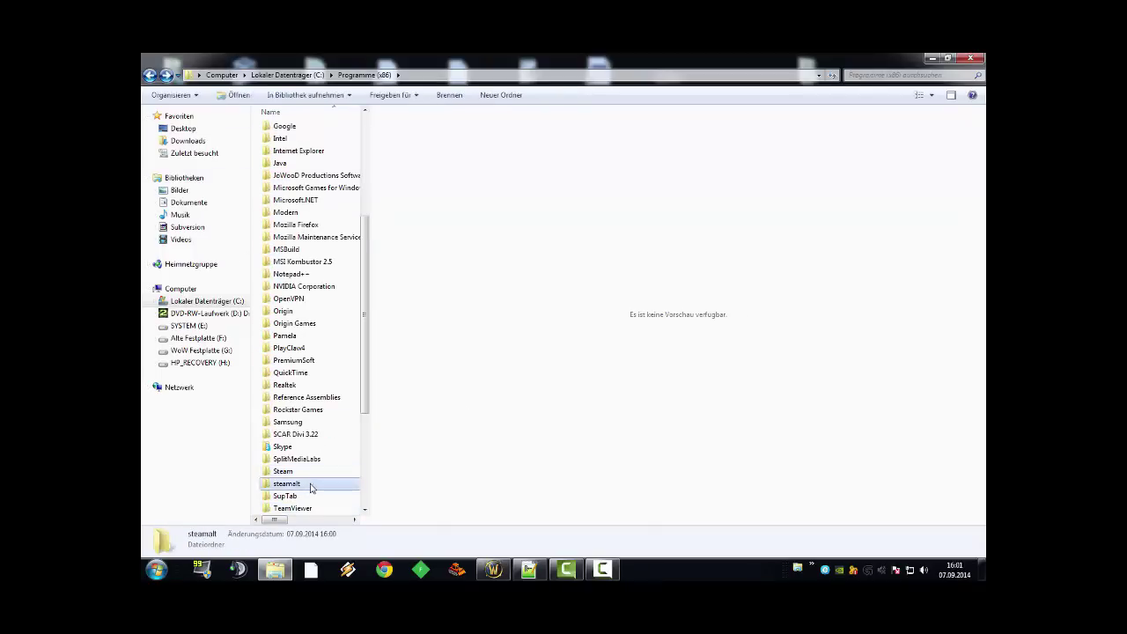
pyautogui.press('Delete')
pyautogui.click(596, 355)
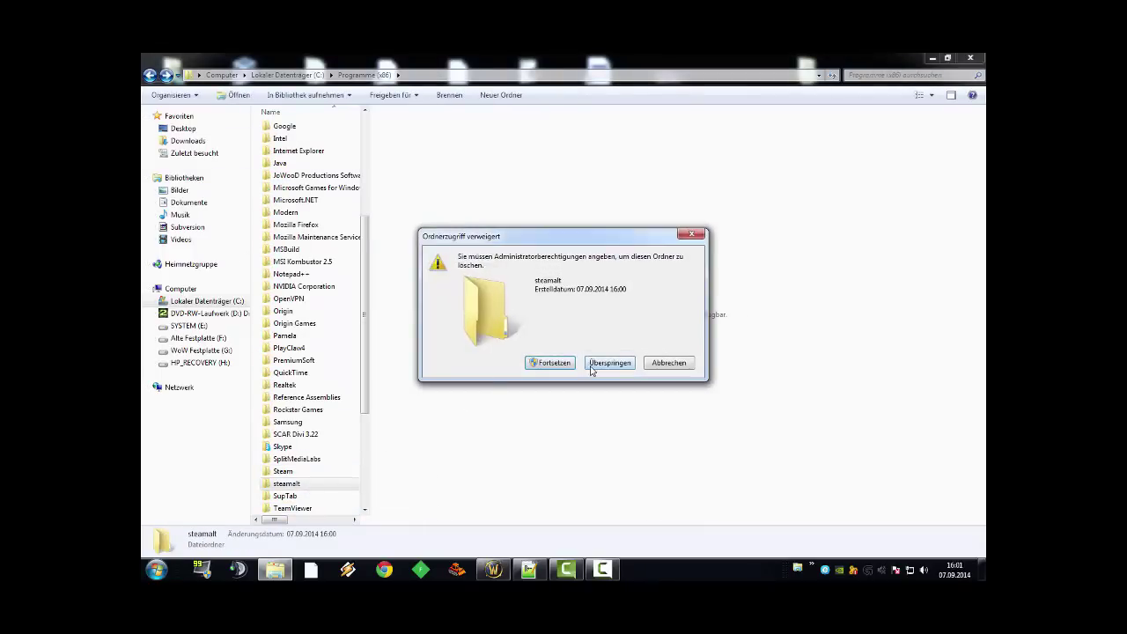
pyautogui.click(553, 363)
# Step: Open the Steam folder in Programme (x86) and launch Steam.exe from it
pyautogui.doubleClick(296, 472)
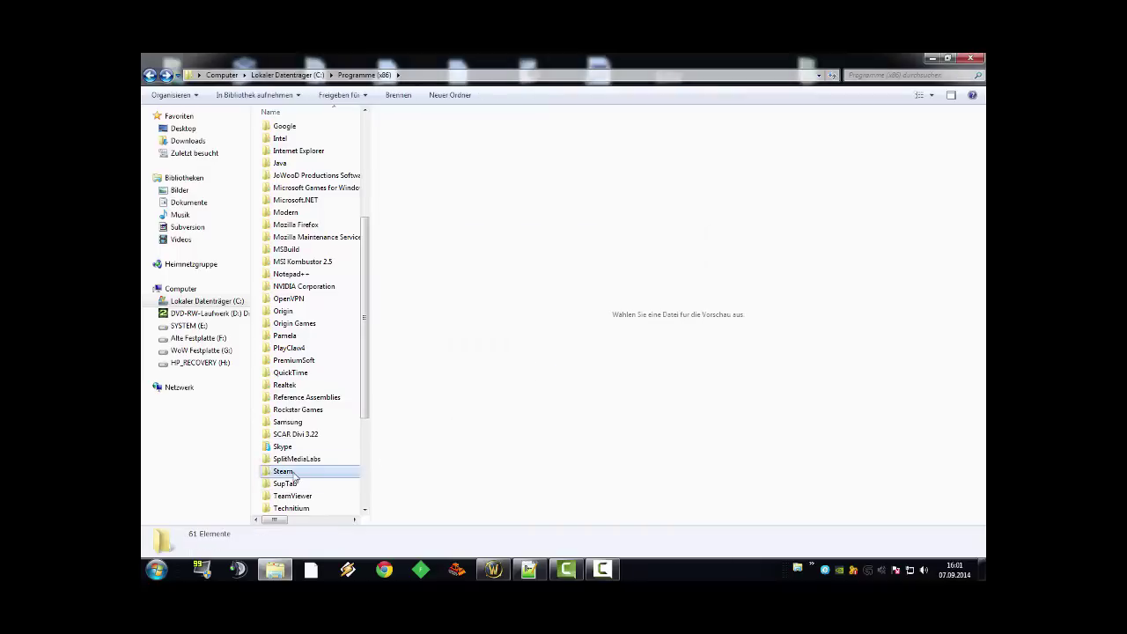
pyautogui.click(322, 313)
pyautogui.scroll(-4, 322, 313)
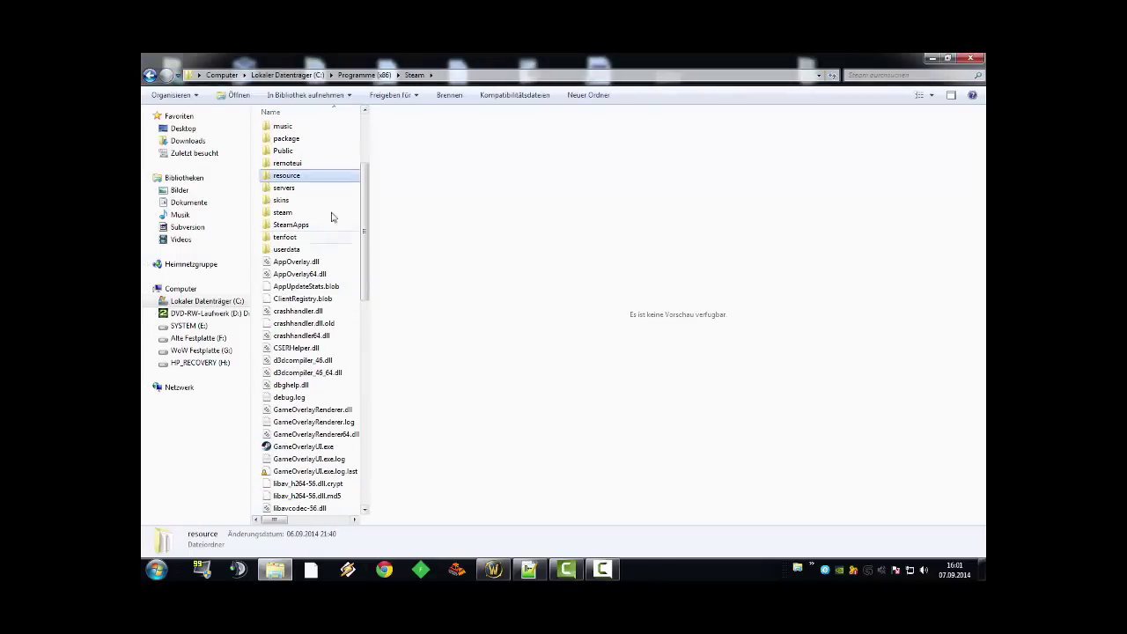
pyautogui.scroll(-8, 317, 369)
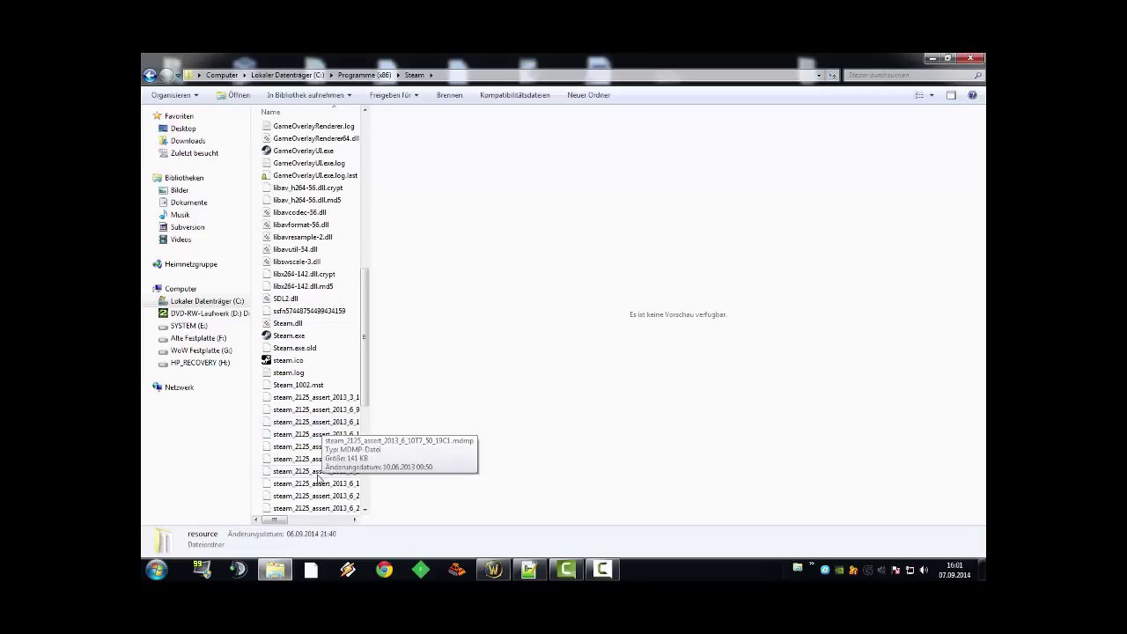
pyautogui.doubleClick(322, 336)
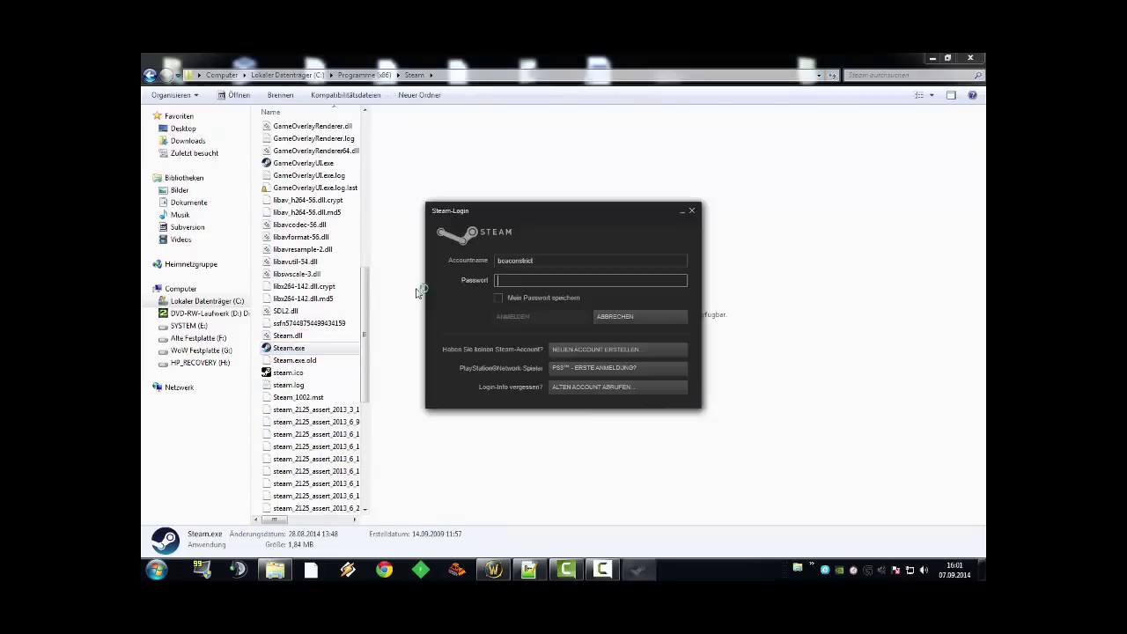
# Step: Enter the account password in the Steam login and sign in
pyautogui.click(570, 276)
pyautogui.write('***********')
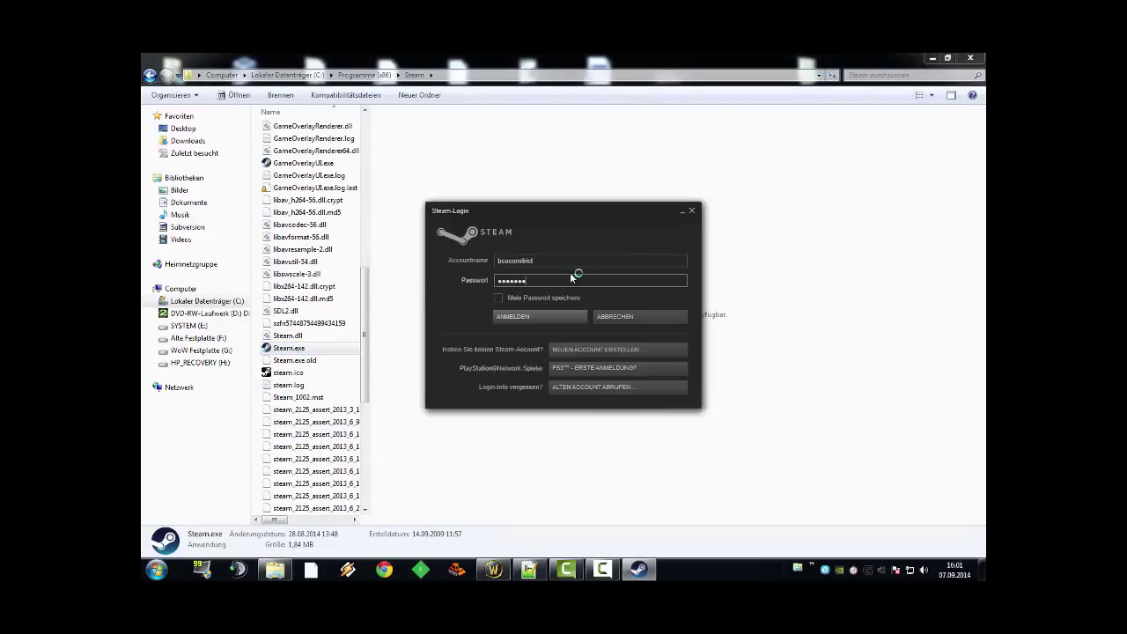
pyautogui.click(554, 318)
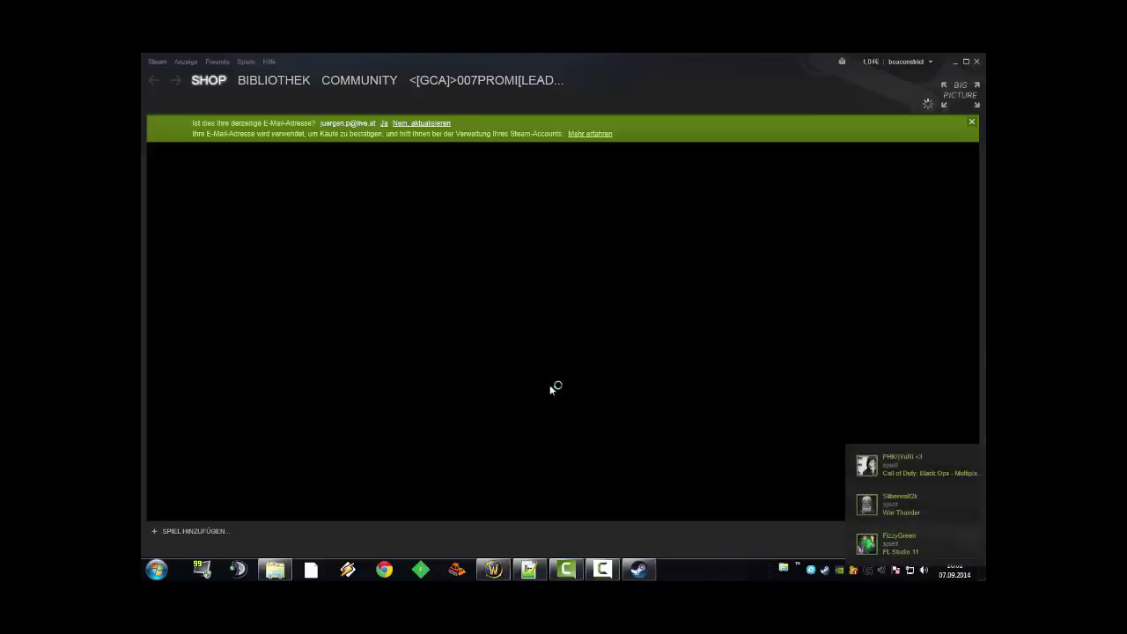
# Step: Open the game library and start Counter-Strike: Condition Zero so that its update is queued
pyautogui.moveTo(300, 81)
pyautogui.click(264, 79)
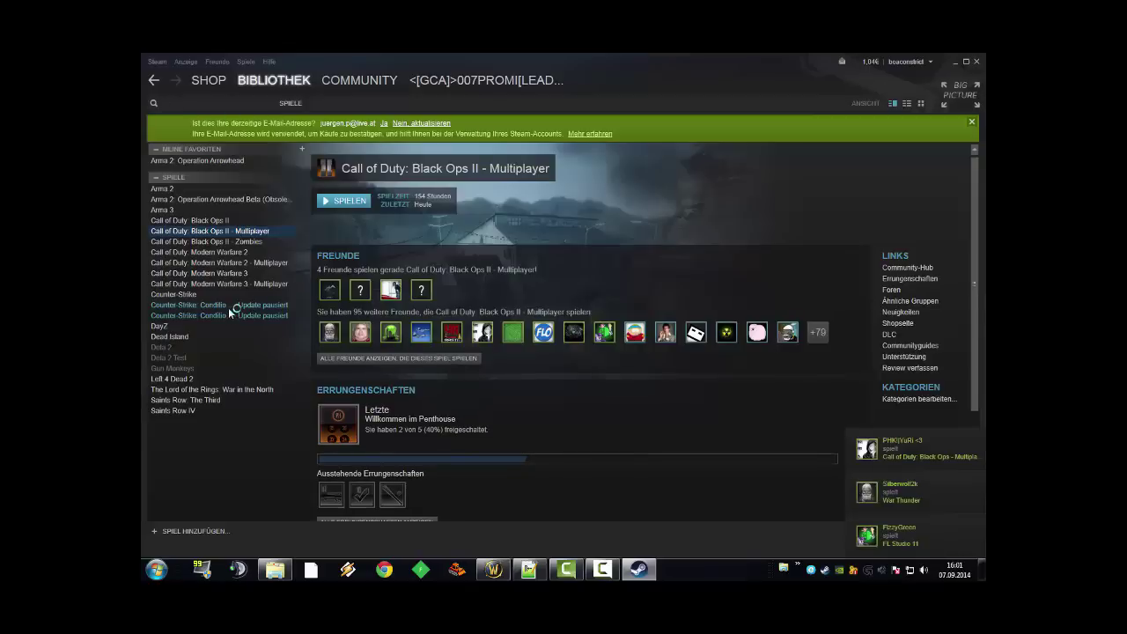
pyautogui.click(227, 308)
pyautogui.click(346, 205)
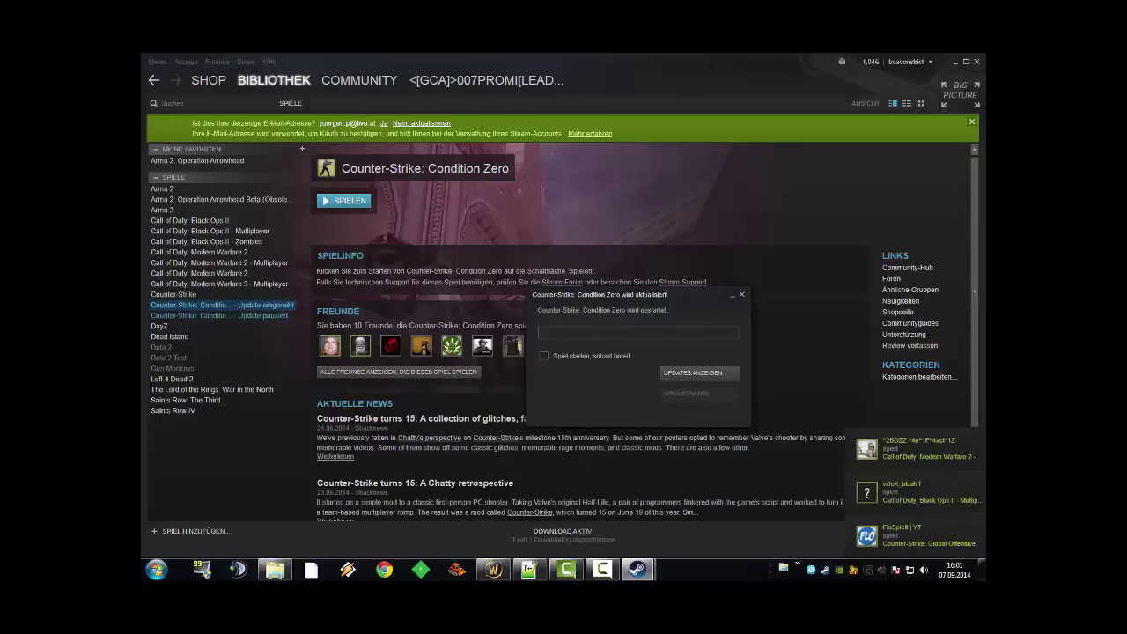
# Step: Show the downloads overview and pause the Counter-Strike: Condition Zero update, resuming it once before pausing it again
pyautogui.click(564, 533)
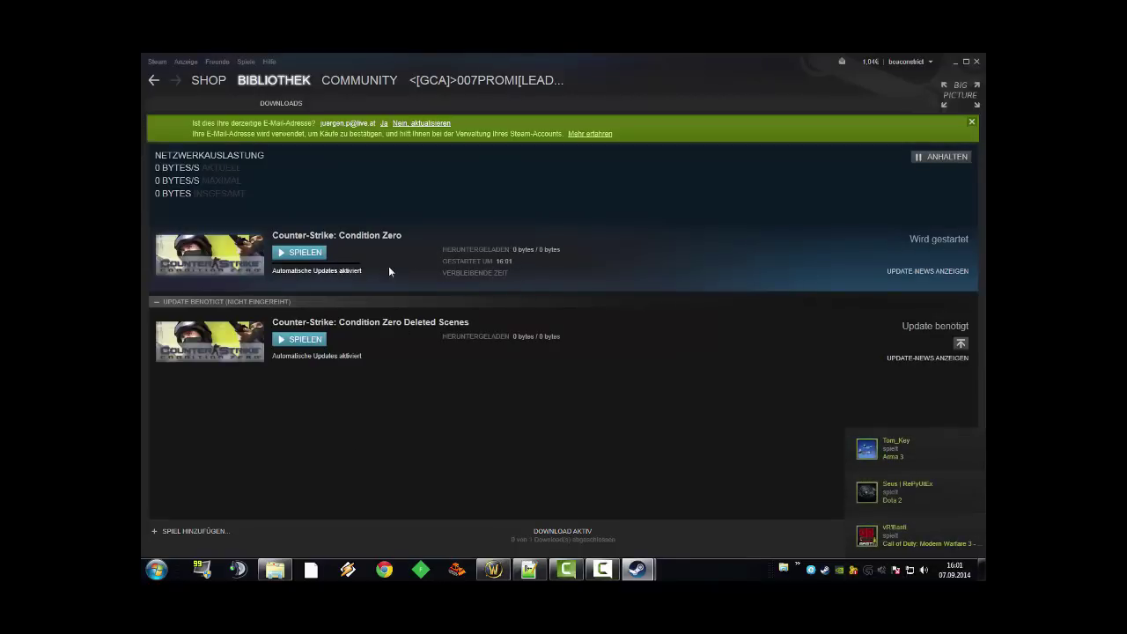
pyautogui.click(934, 158)
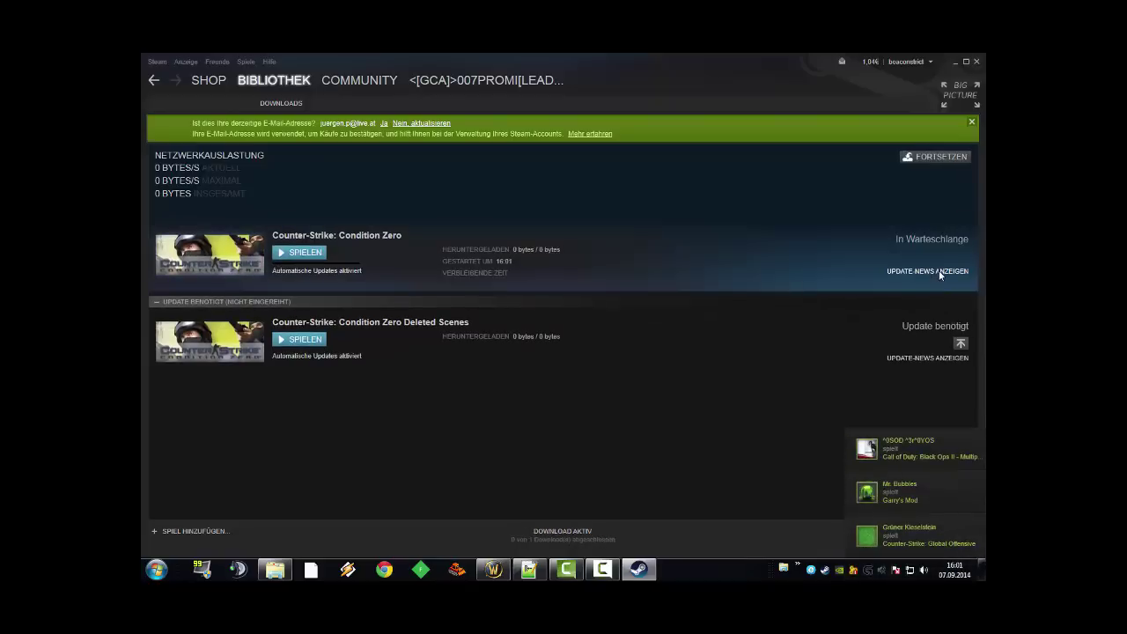
pyautogui.click(933, 156)
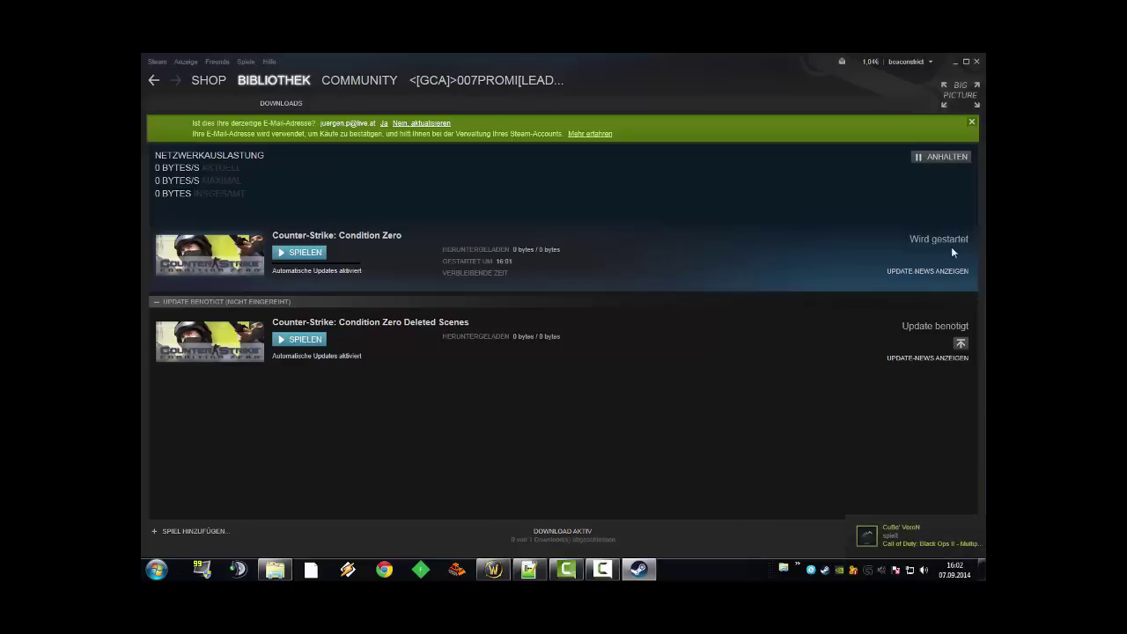
pyautogui.click(936, 156)
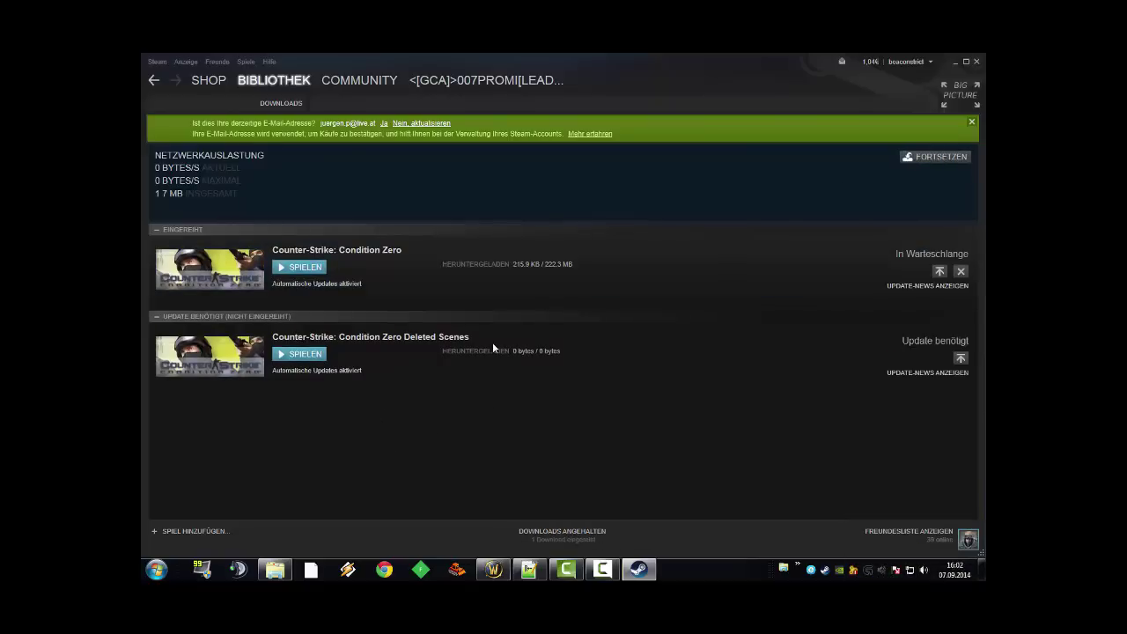
# Step: Return to the game library and look through several game pages, including Counter-Strike: Condition Zero Deleted Scenes and Dead Island
pyautogui.click(295, 83)
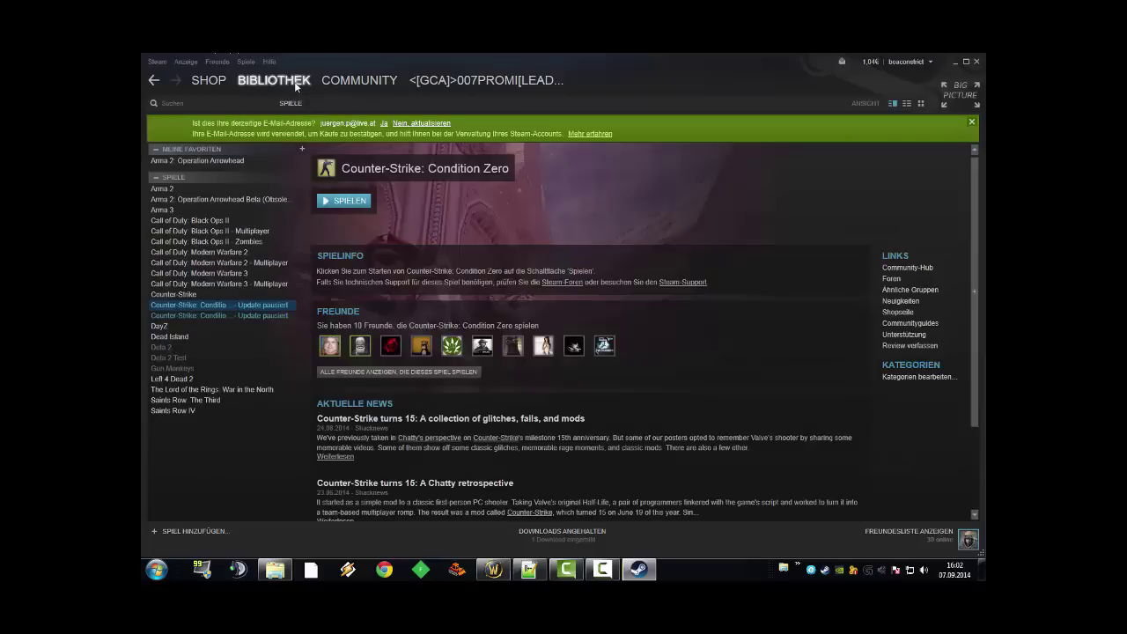
pyautogui.click(280, 263)
pyautogui.click(260, 307)
pyautogui.click(269, 315)
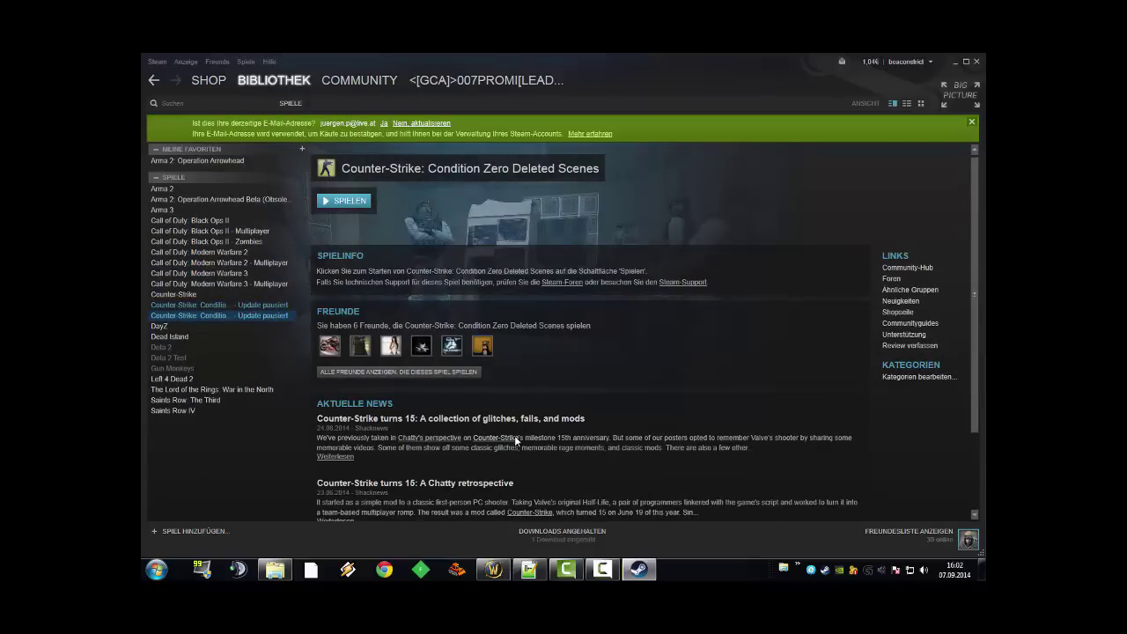
pyautogui.click(200, 367)
pyautogui.click(204, 356)
pyautogui.click(210, 347)
pyautogui.click(217, 336)
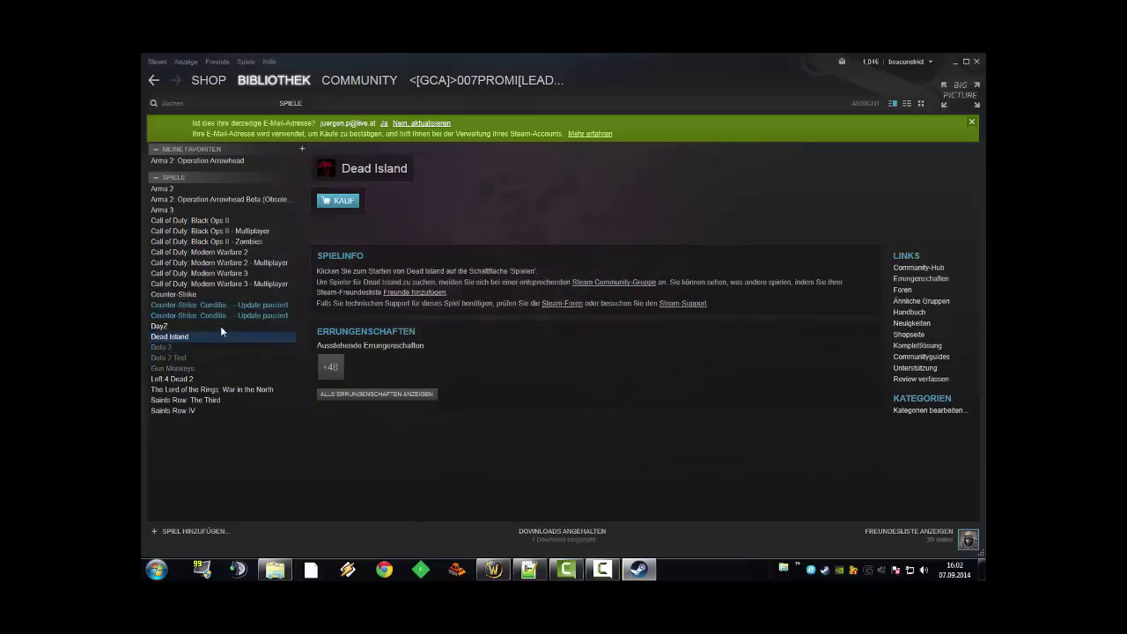